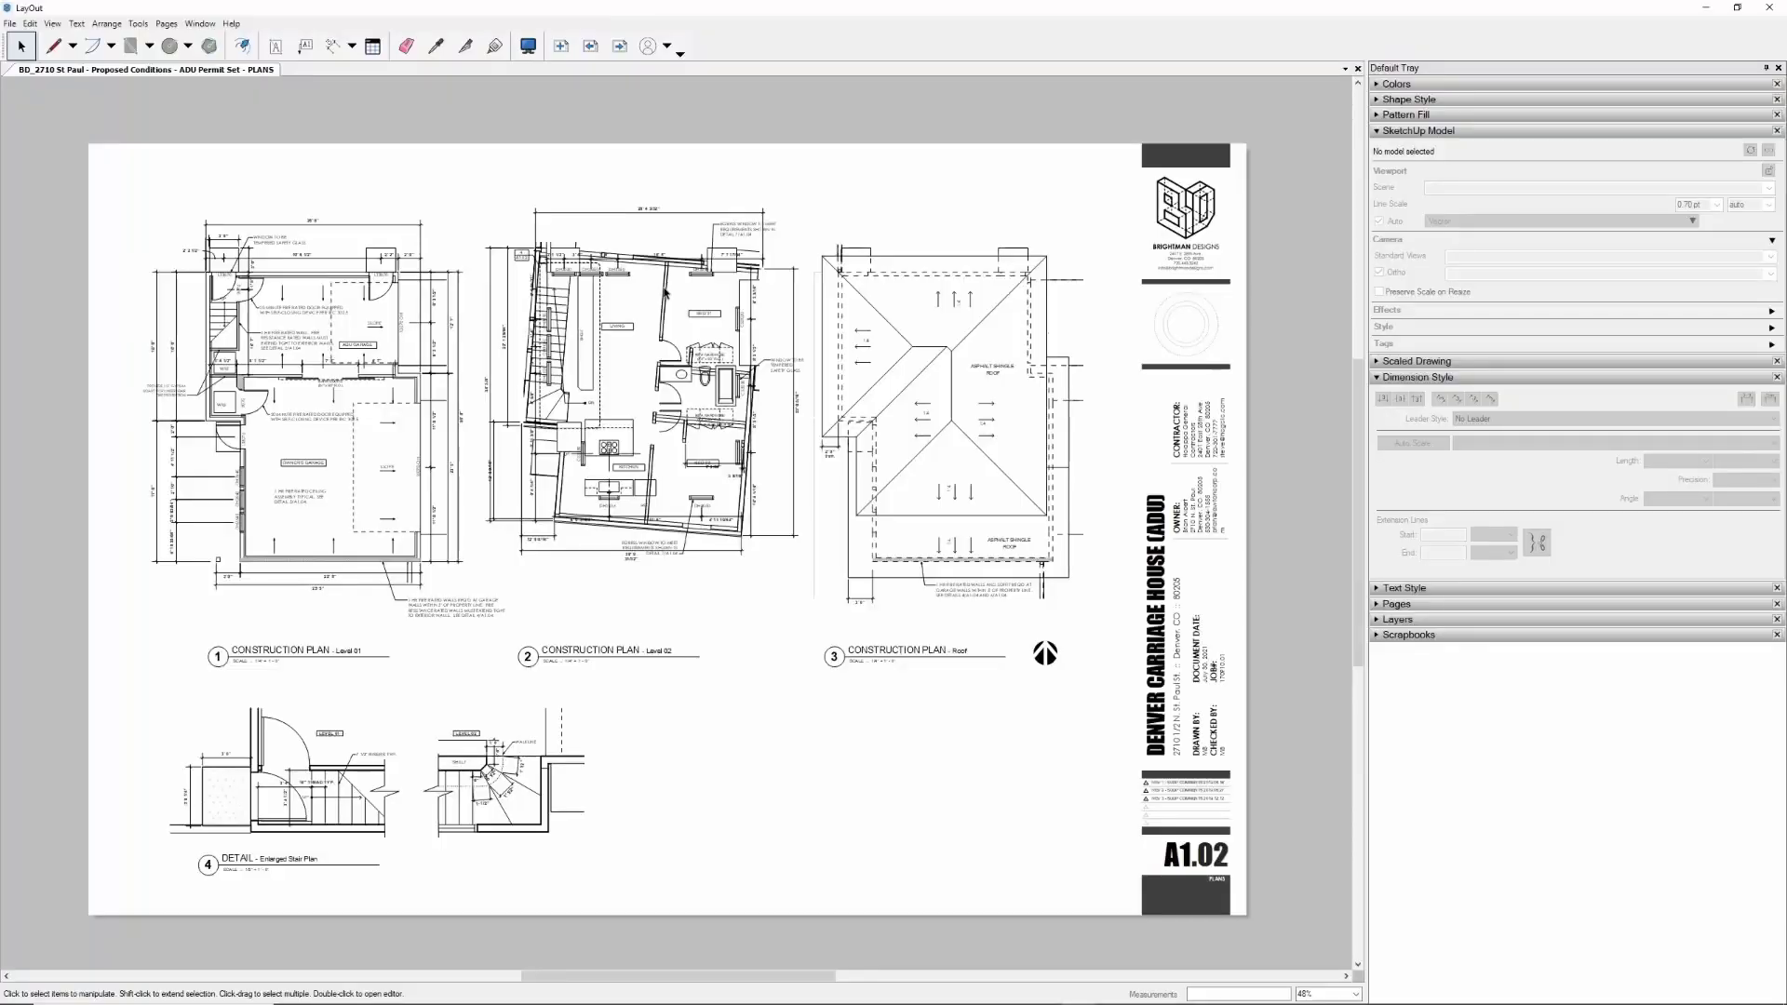
Change the Level 02 ROOM NAME label to LIVING, then open the viewport's SketchUp model for editing
{"action": "scroll", "coordinate": [666, 294], "scroll_direction": "up", "scroll_amount": 5}
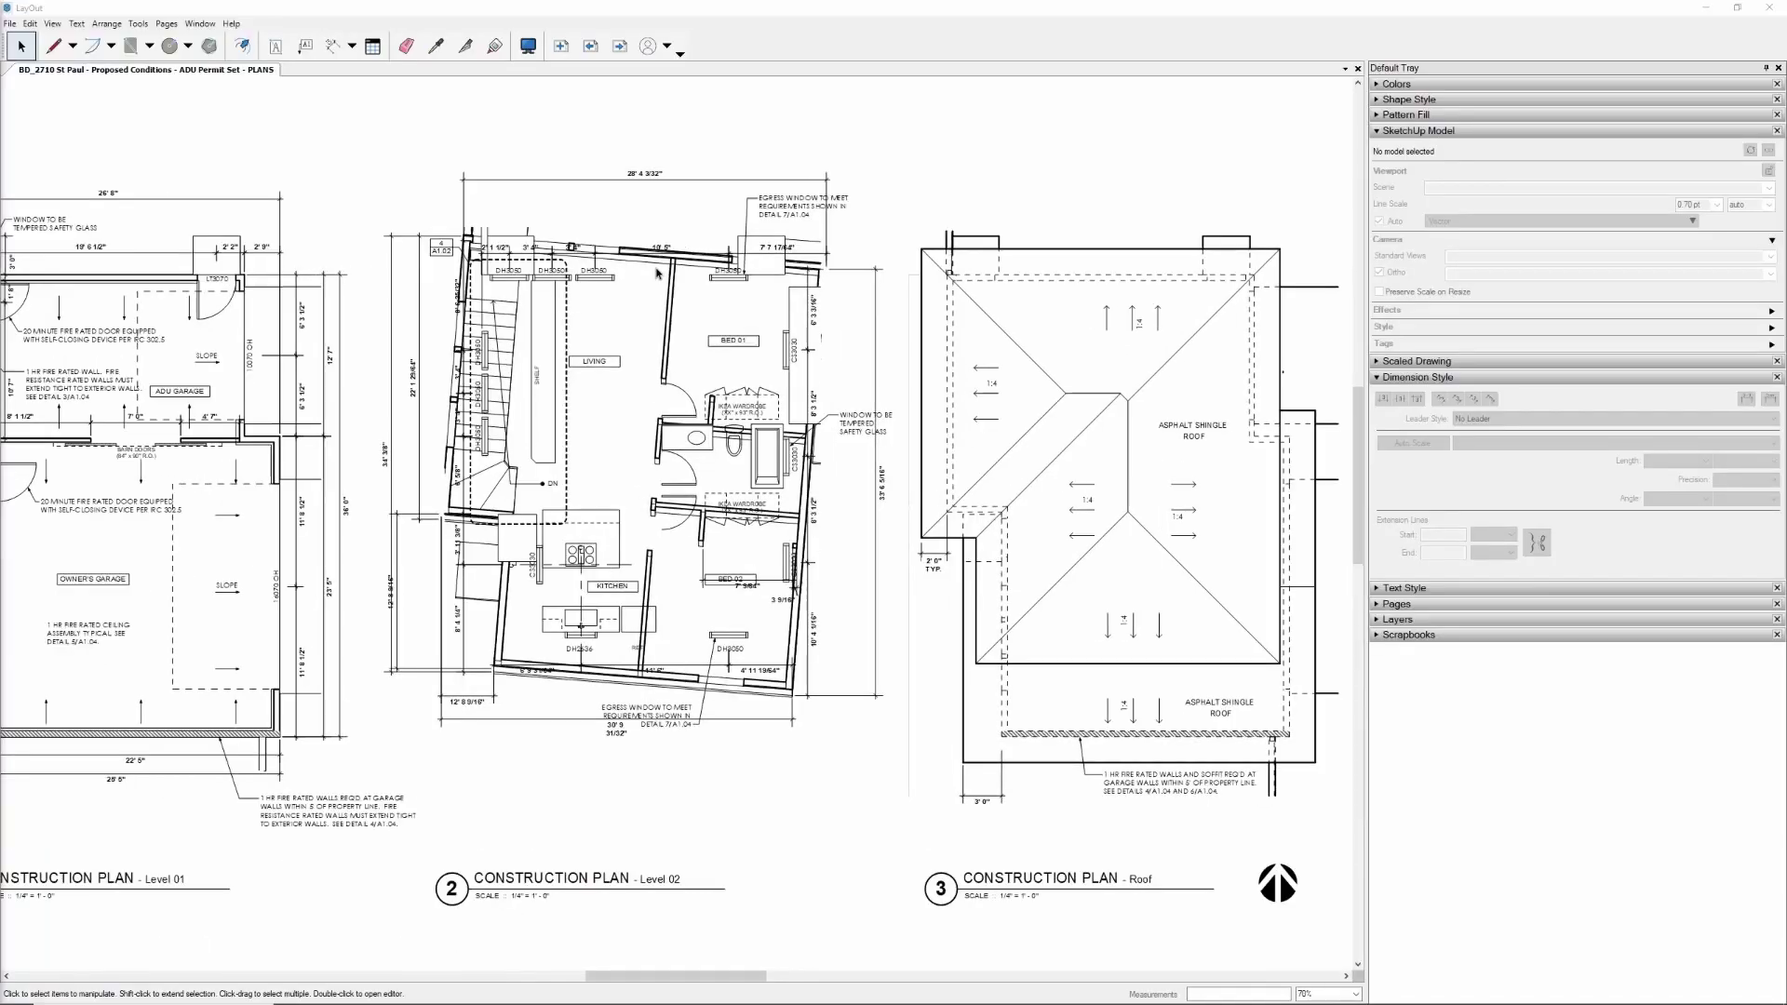
{"action": "scroll", "coordinate": [657, 273], "scroll_direction": "up", "scroll_amount": 3}
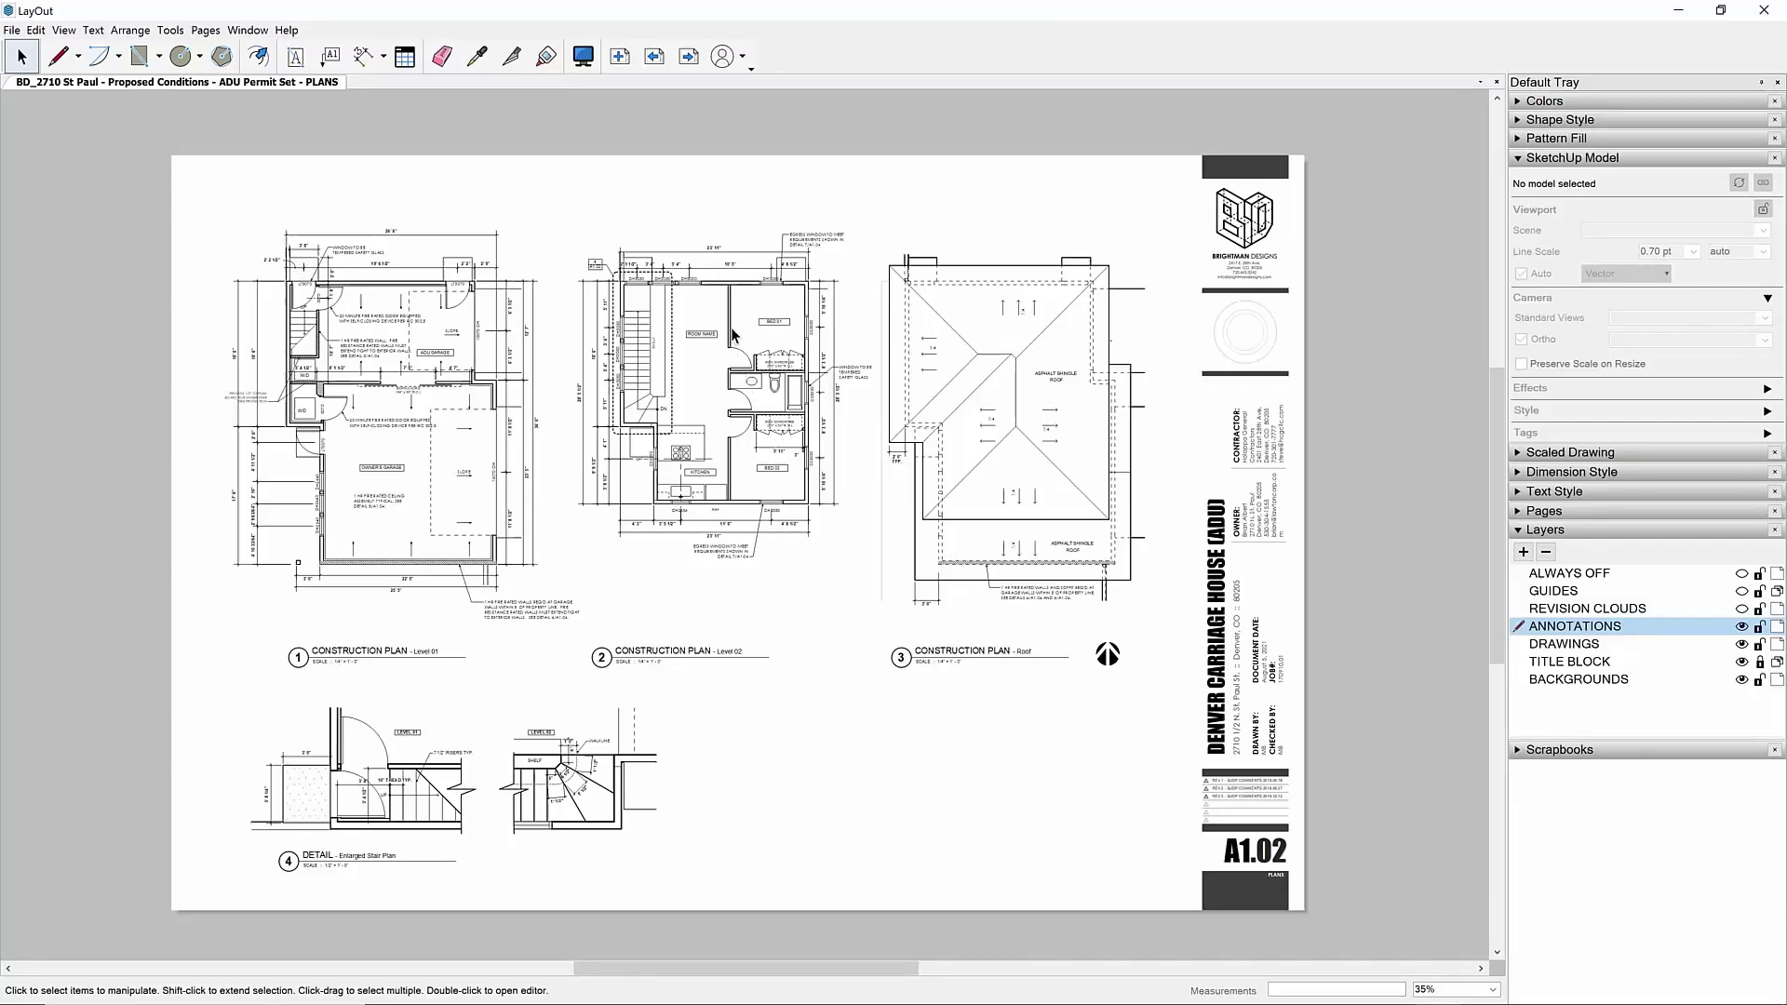
{"action": "scroll", "coordinate": [733, 333], "scroll_direction": "up", "scroll_amount": 5}
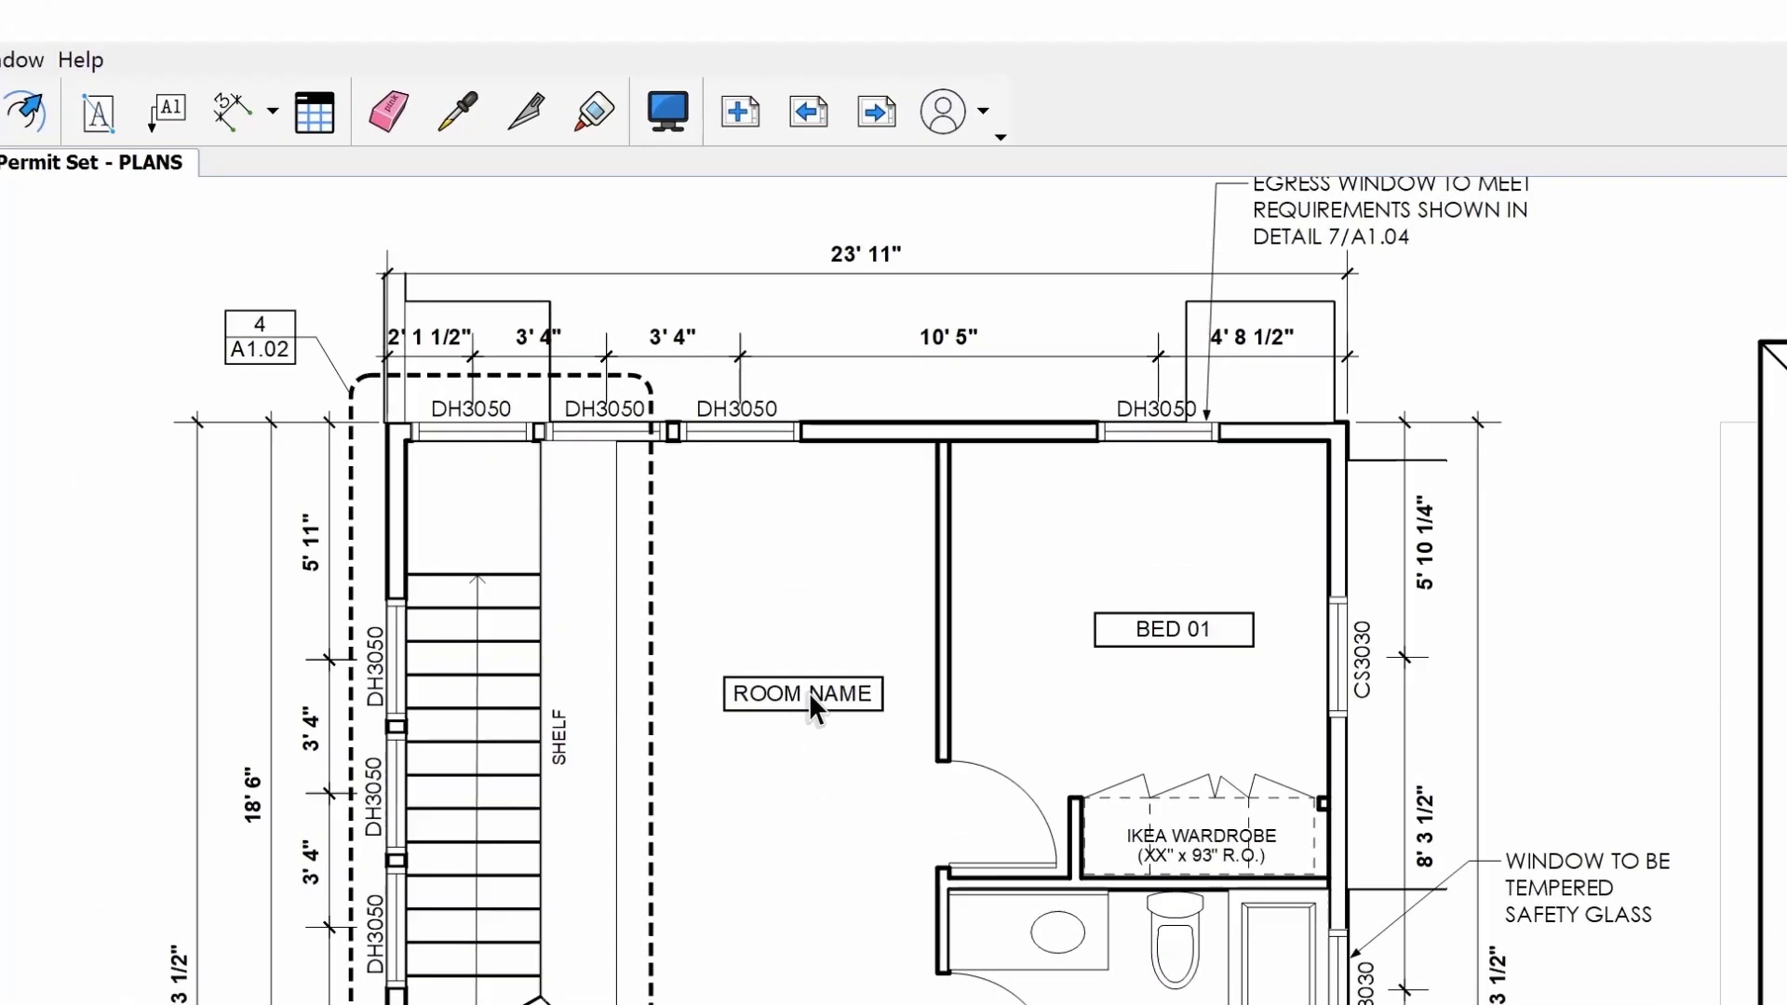
{"action": "double_click", "coordinate": [656, 350]}
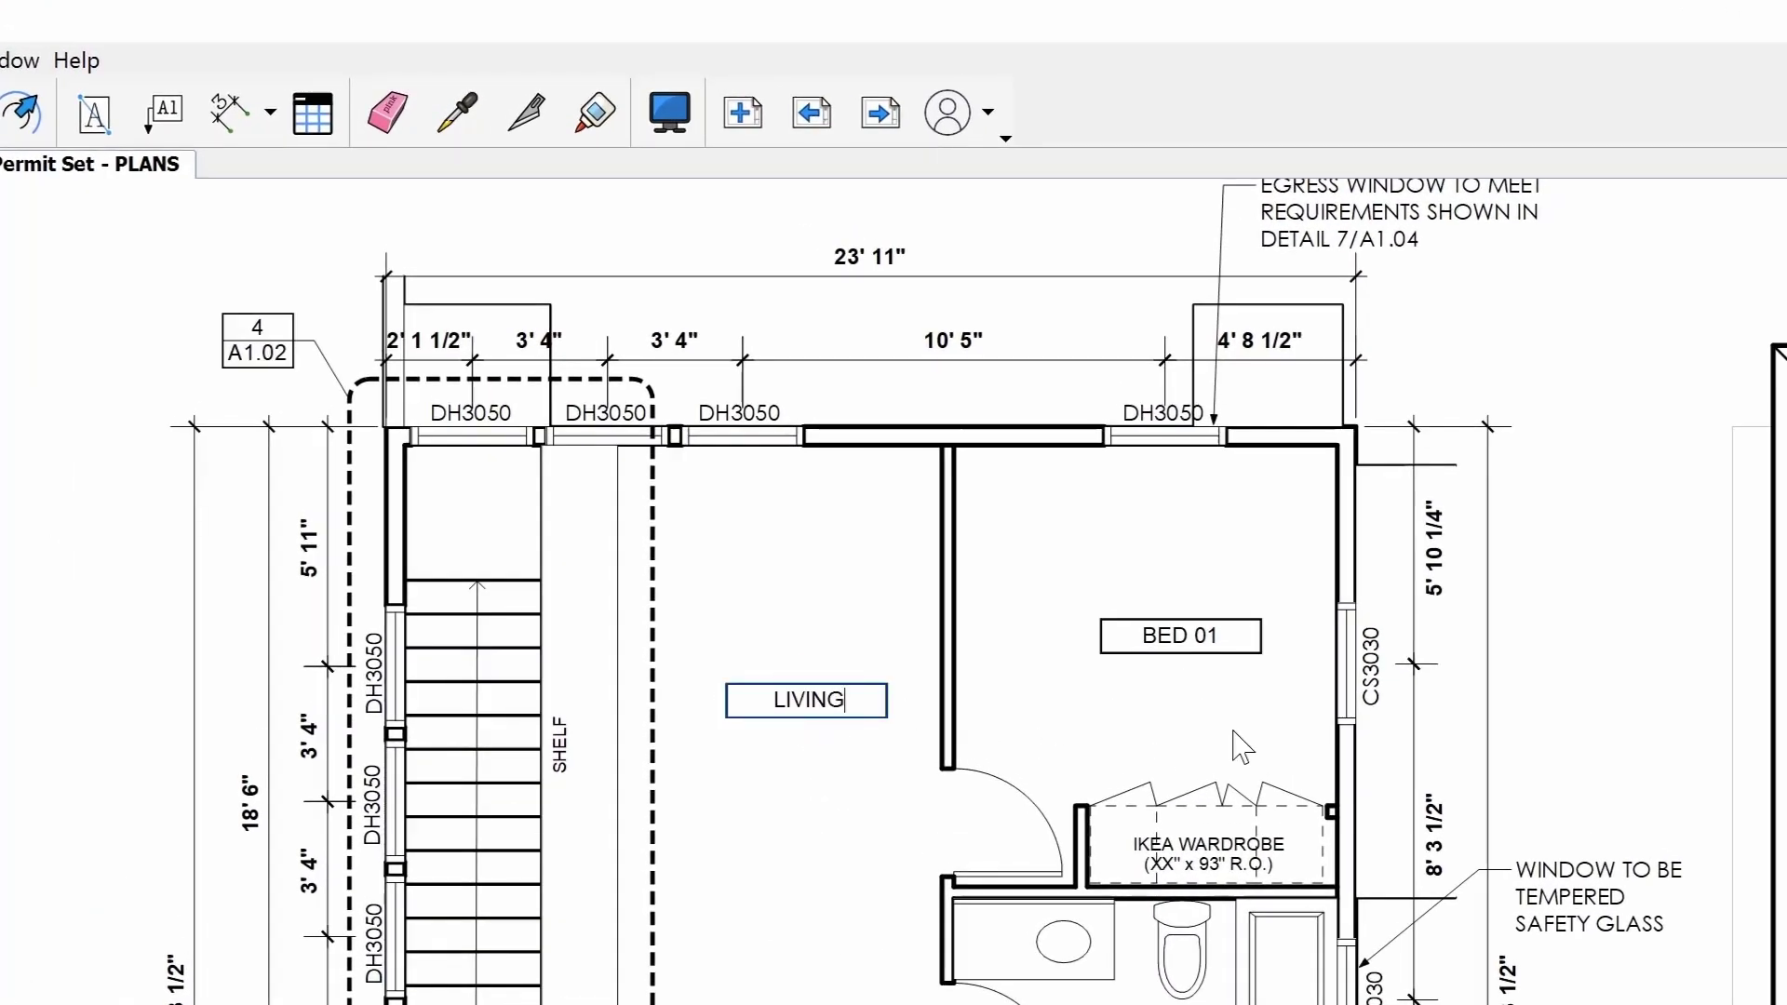
{"action": "left_click", "coordinate": [968, 342]}
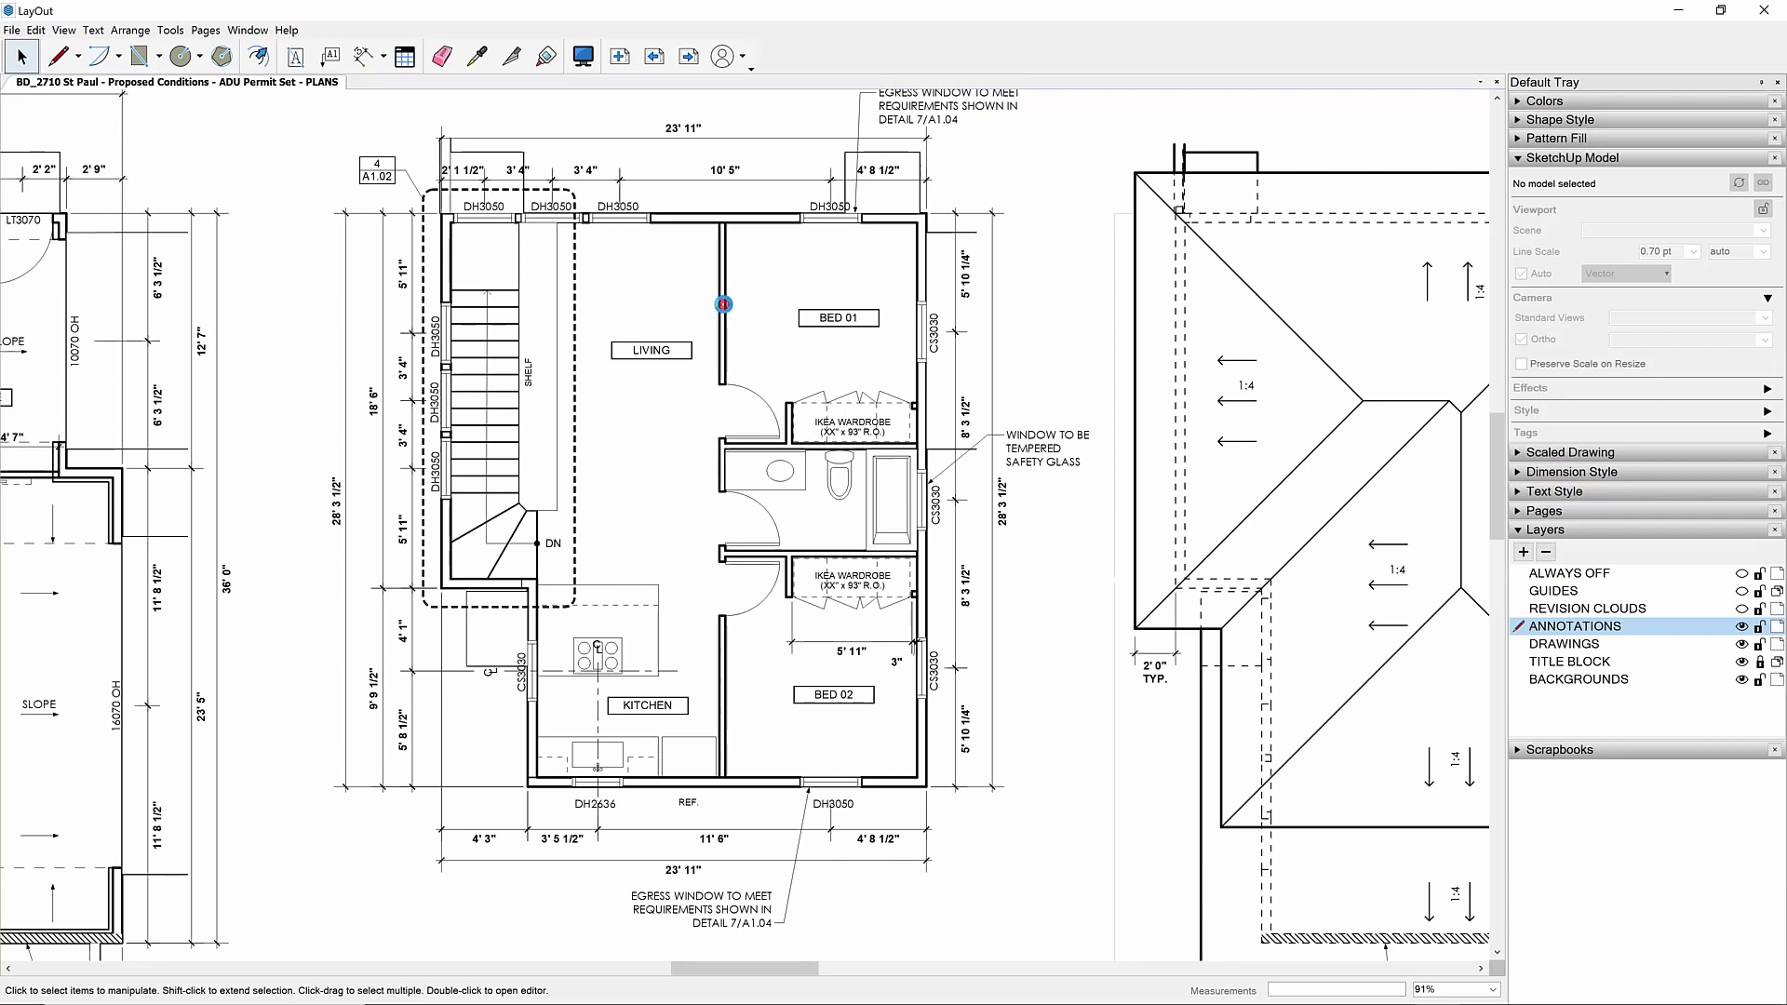
{"action": "left_click", "coordinate": [723, 304]}
{"action": "double_click", "coordinate": [777, 322]}
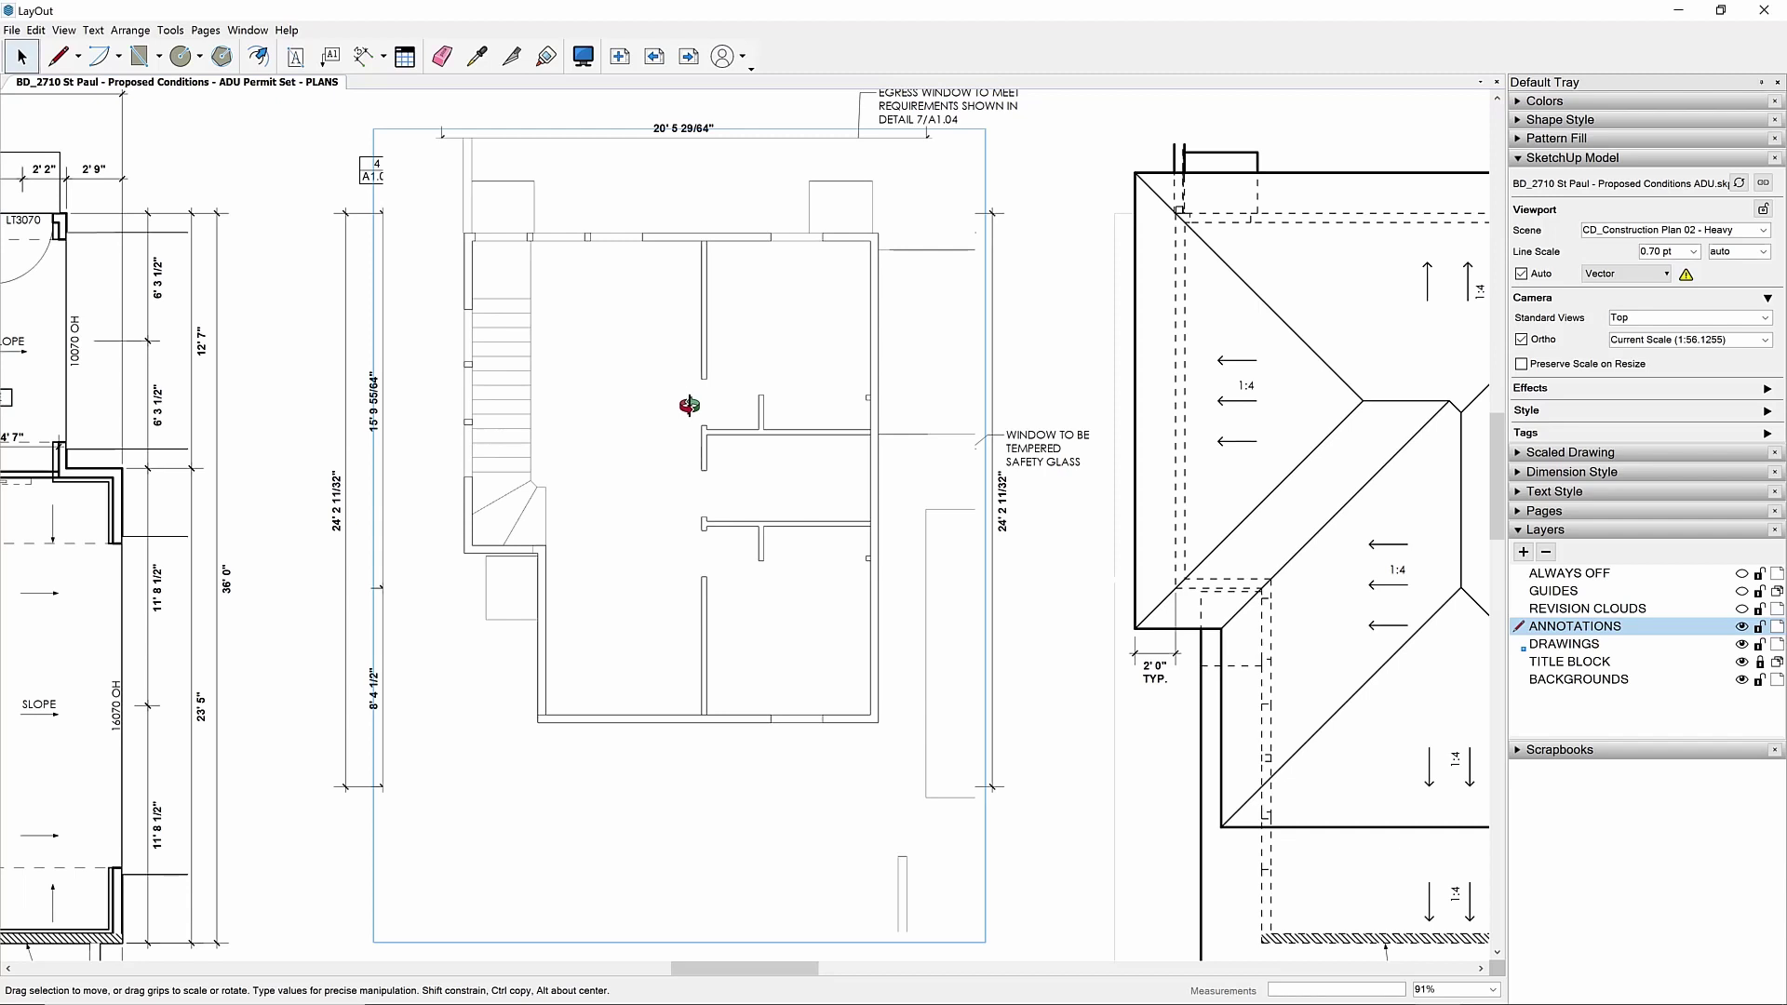
Zoom into the Level 02 model inside its viewport, exit model editing, and zoom the page out
{"action": "scroll", "coordinate": [689, 406], "scroll_direction": "up", "scroll_amount": 2}
{"action": "key", "text": "Escape"}
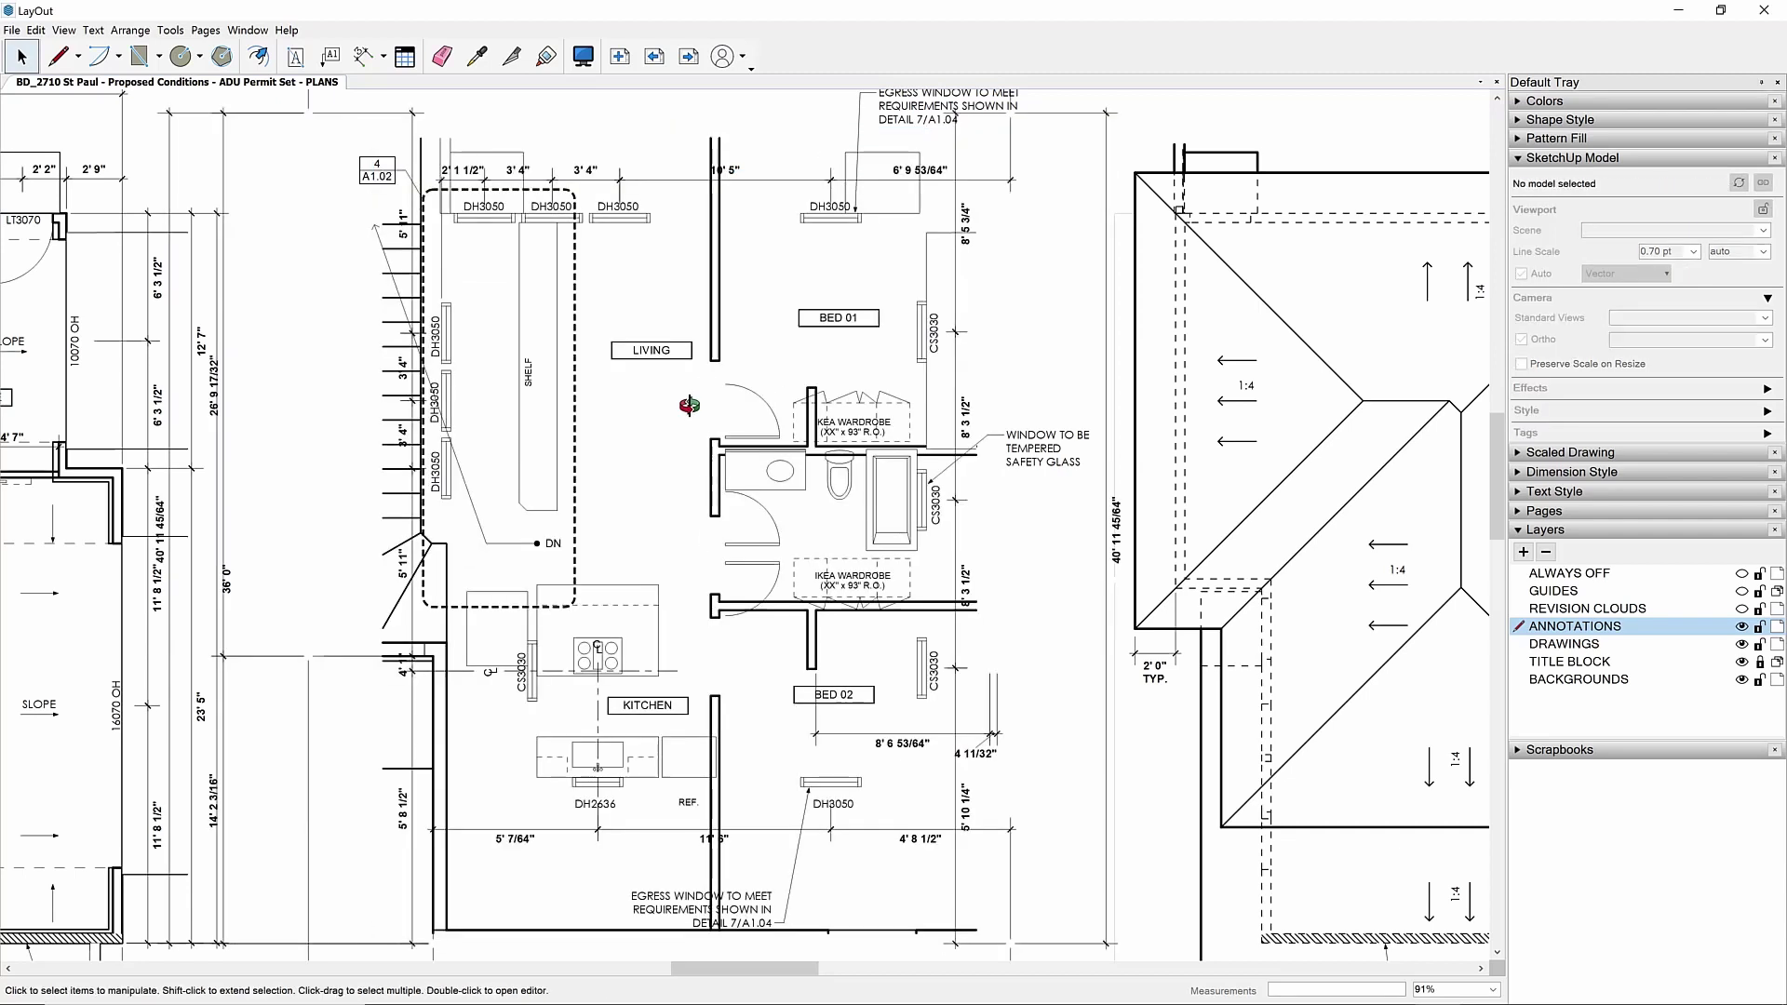
{"action": "scroll", "coordinate": [688, 406], "scroll_direction": "down", "scroll_amount": 3}
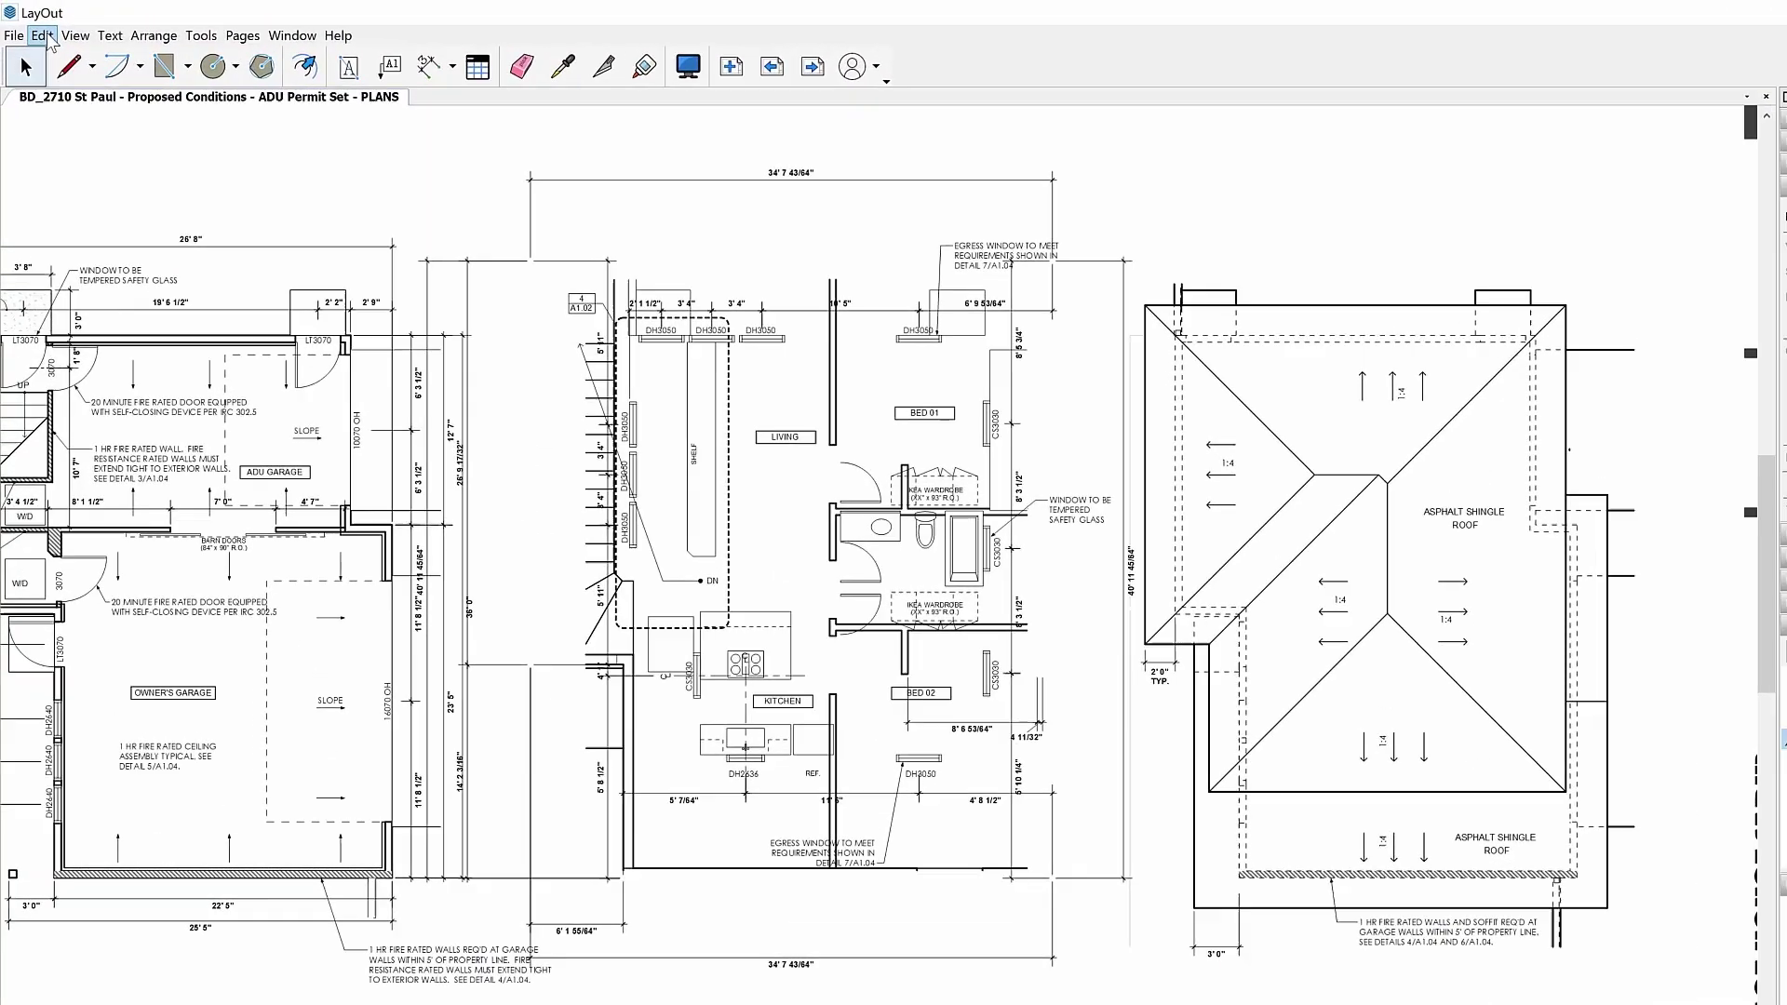
{"action": "left_click", "coordinate": [39, 30]}
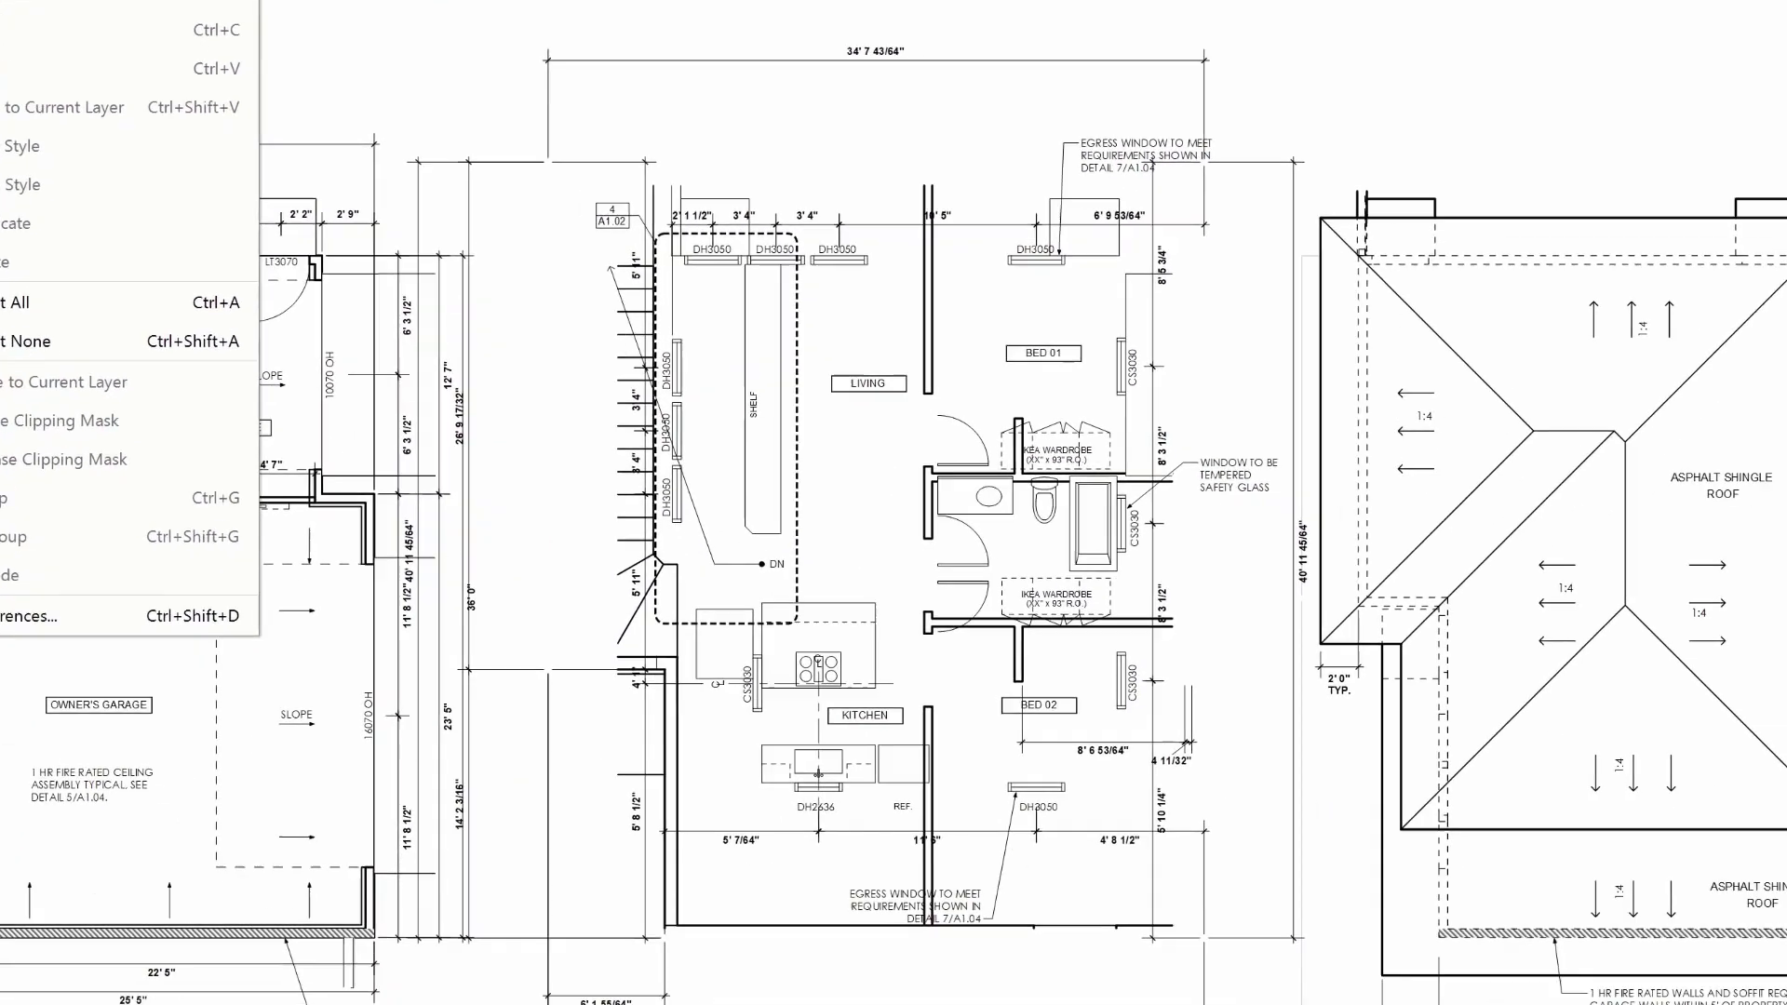
{"action": "left_click", "coordinate": [93, 105]}
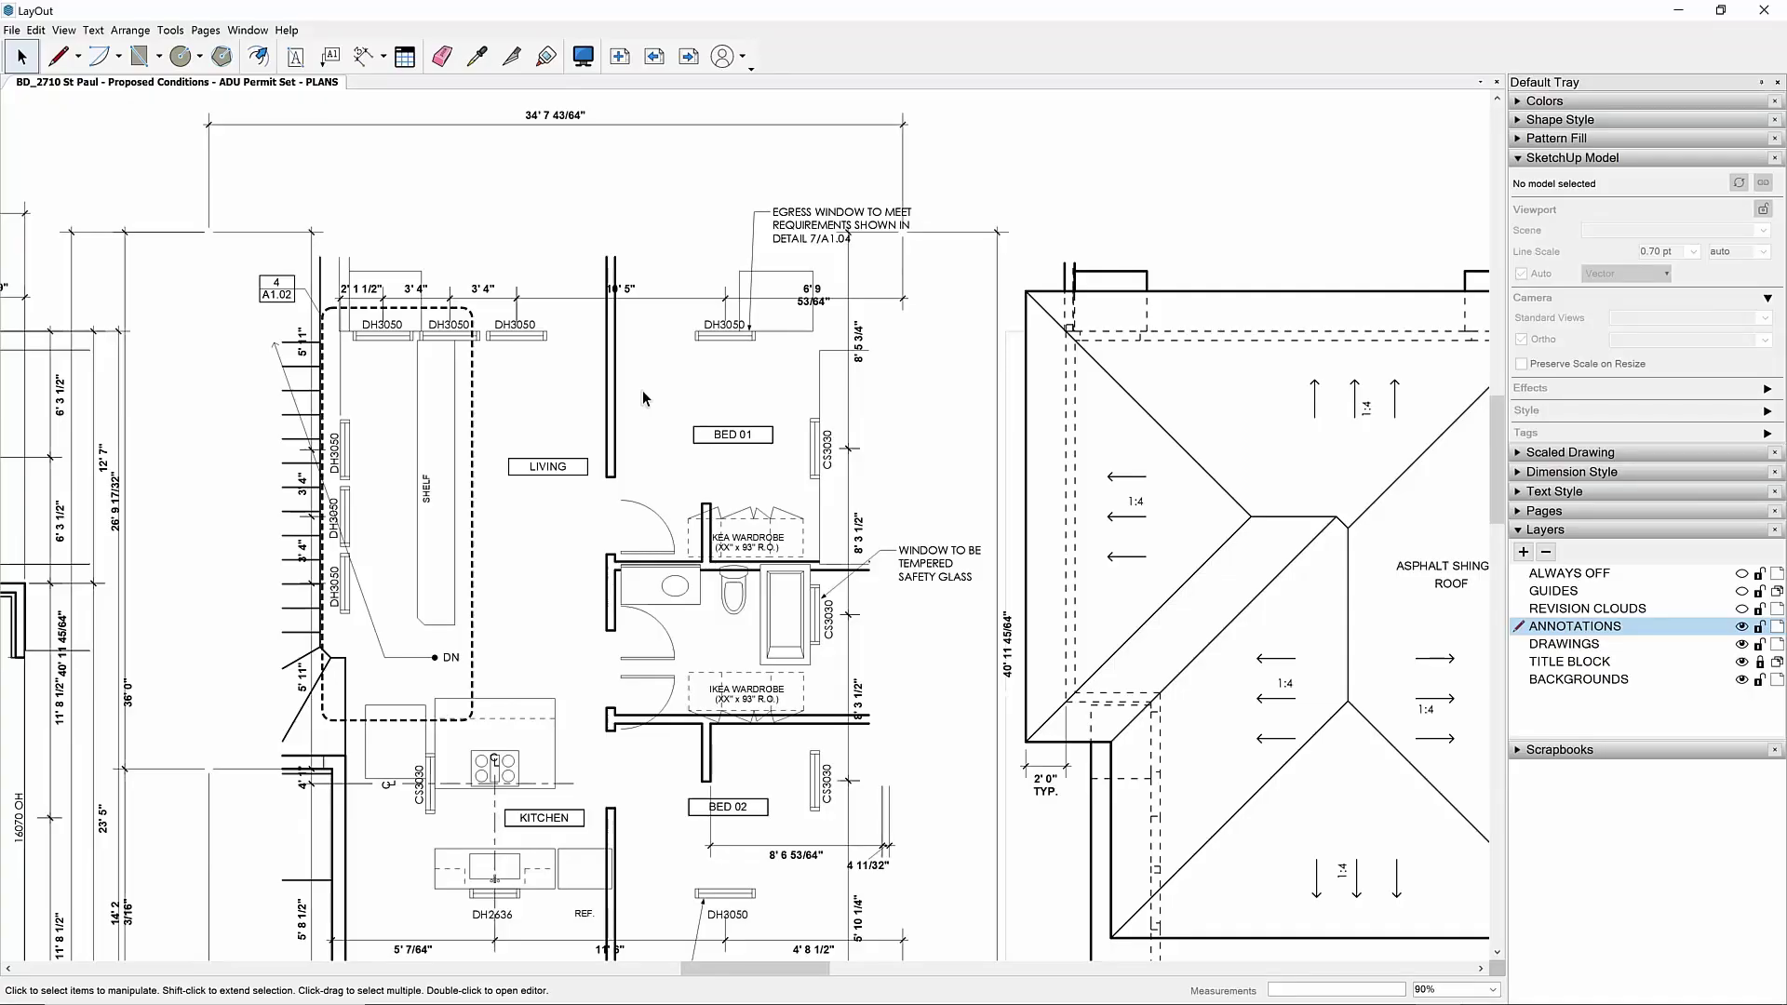
Reset the Level 02 viewport camera and set its scale to 1/4" = 1'-0" (1:48)
{"action": "left_click", "coordinate": [616, 402]}
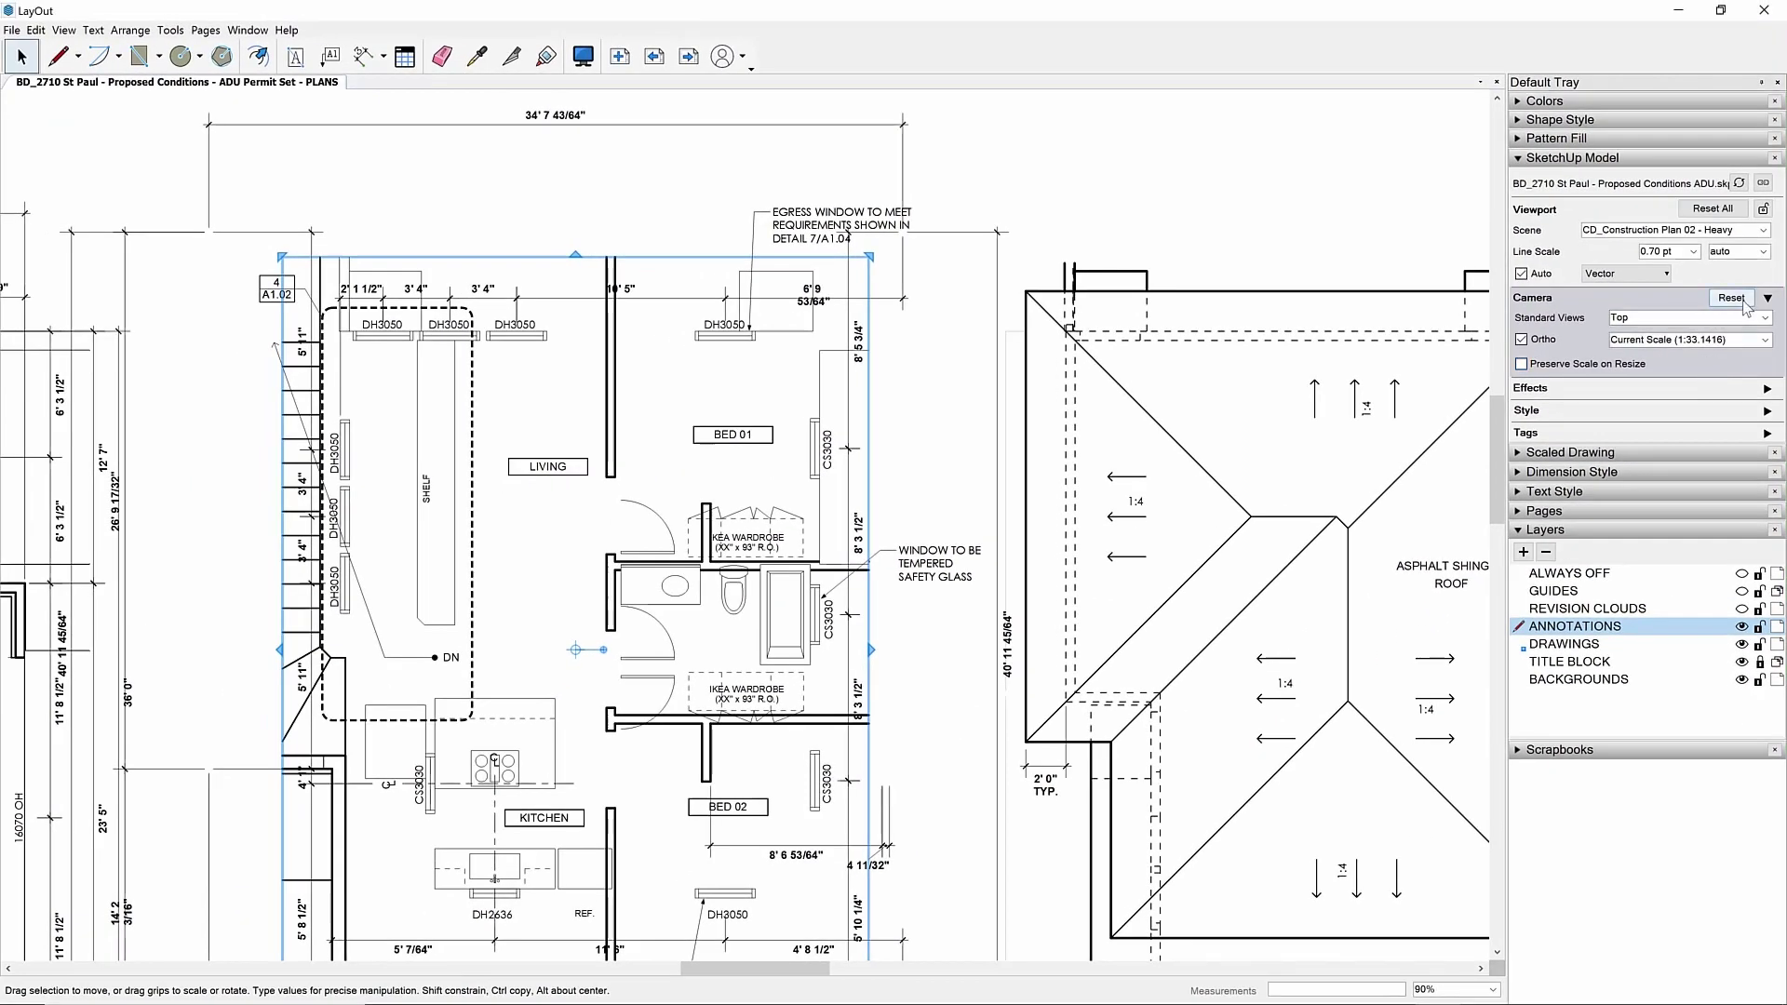
{"action": "left_click", "coordinate": [1732, 298]}
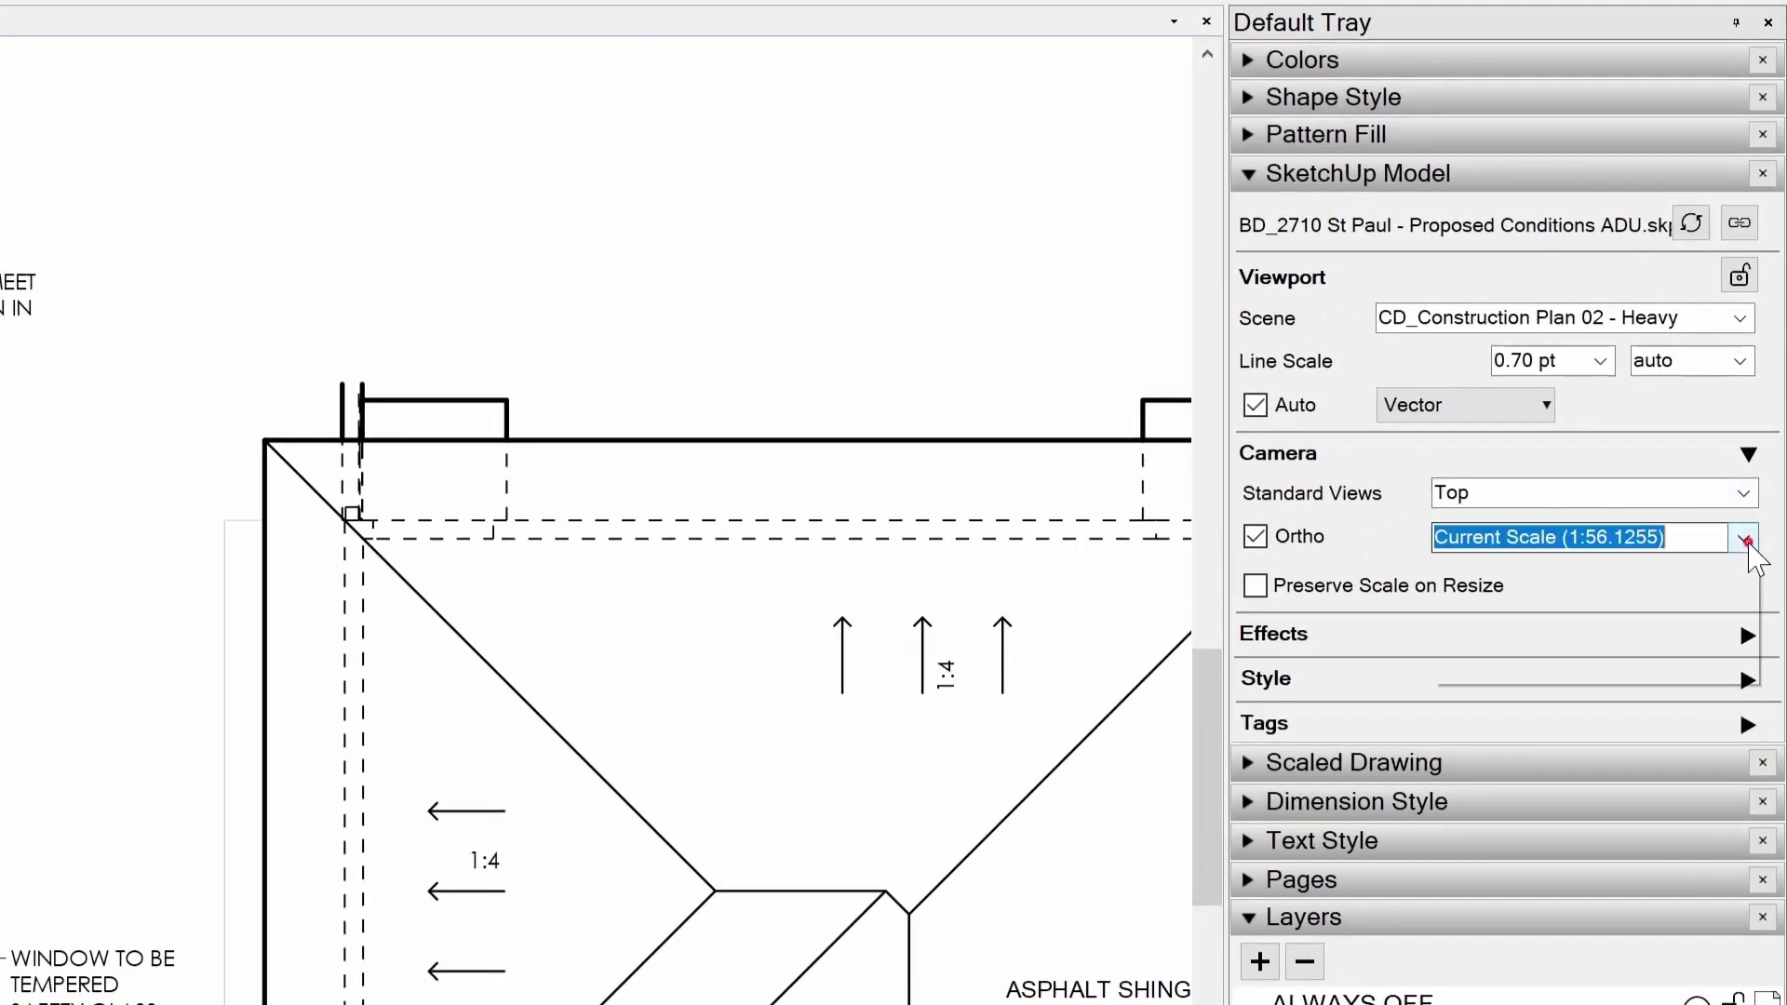
{"action": "left_click", "coordinate": [1742, 537]}
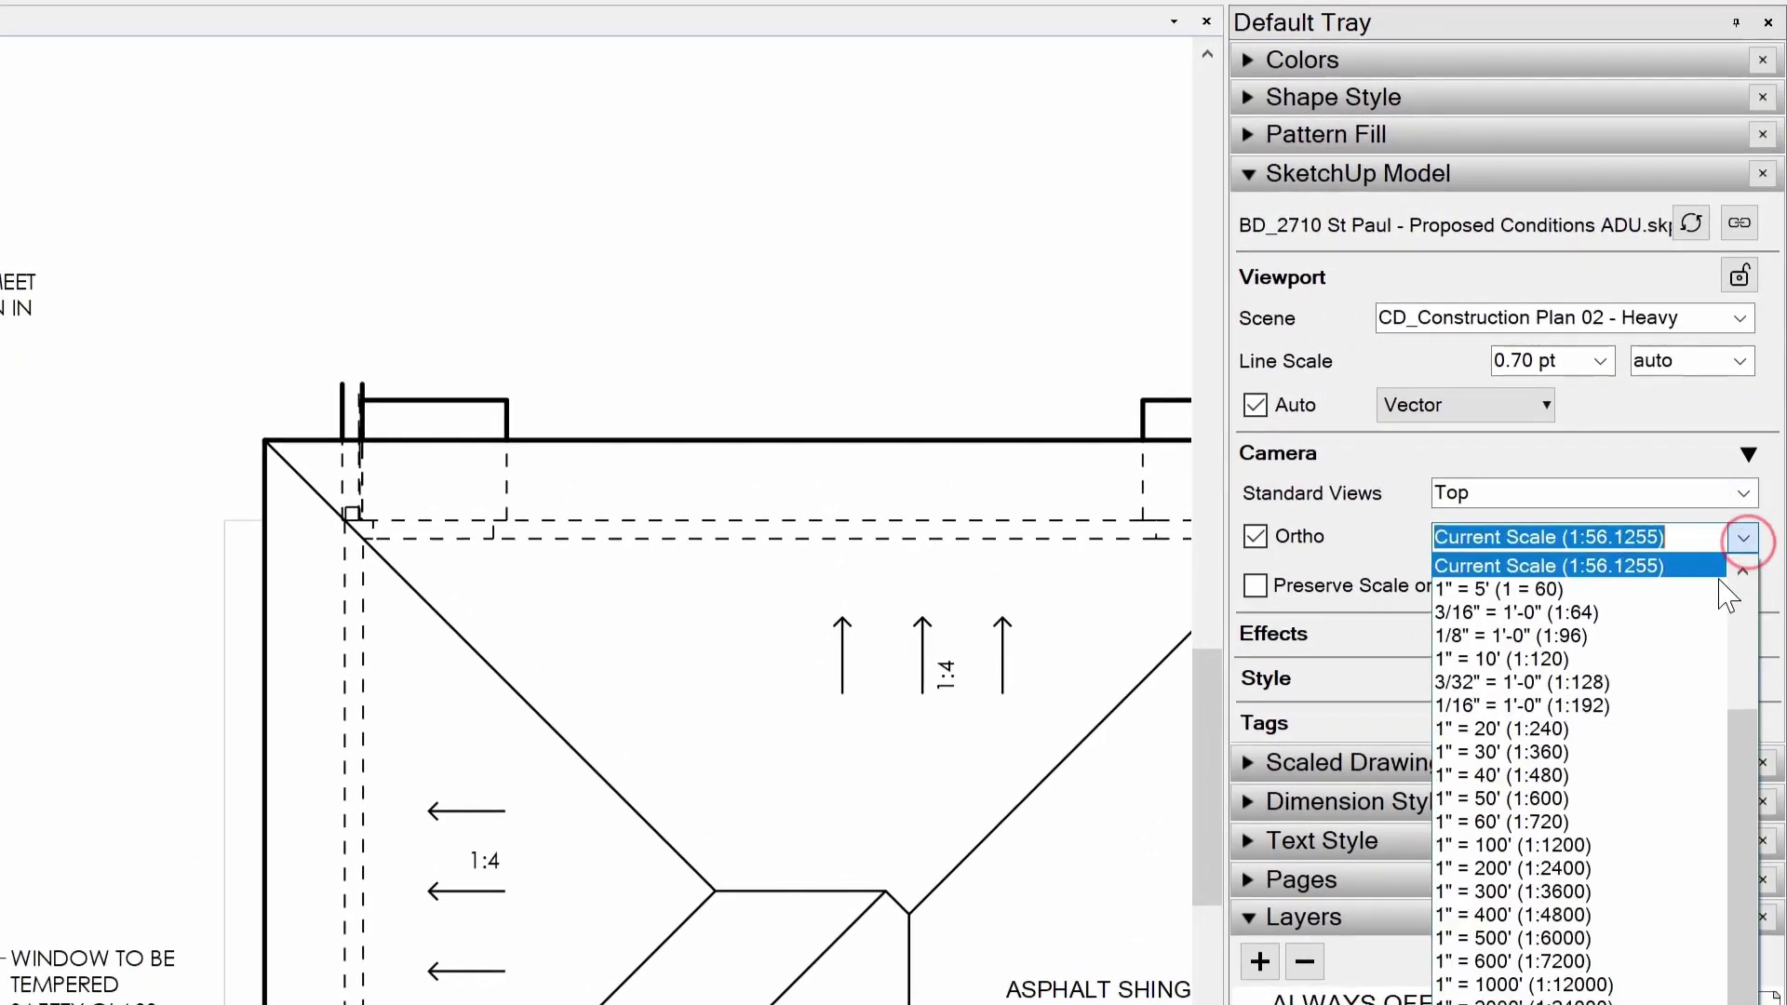
{"action": "scroll", "coordinate": [1666, 670], "scroll_direction": "up", "scroll_amount": 2}
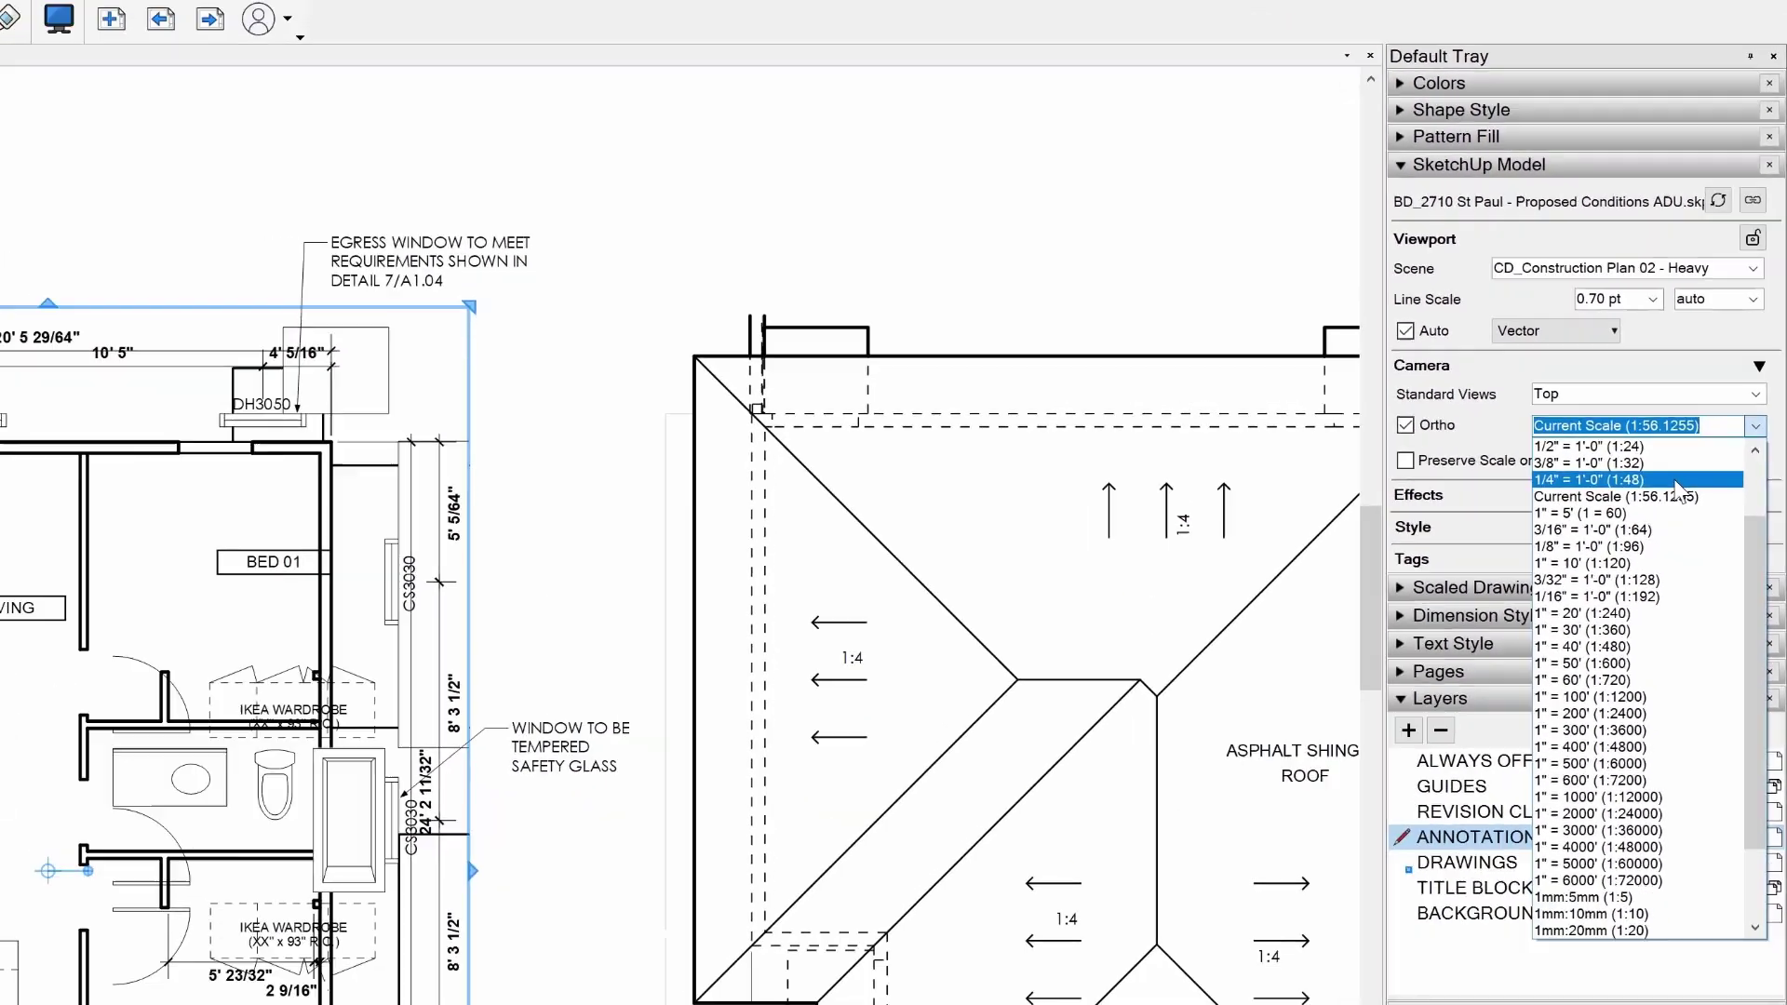
{"action": "left_click", "coordinate": [1633, 621]}
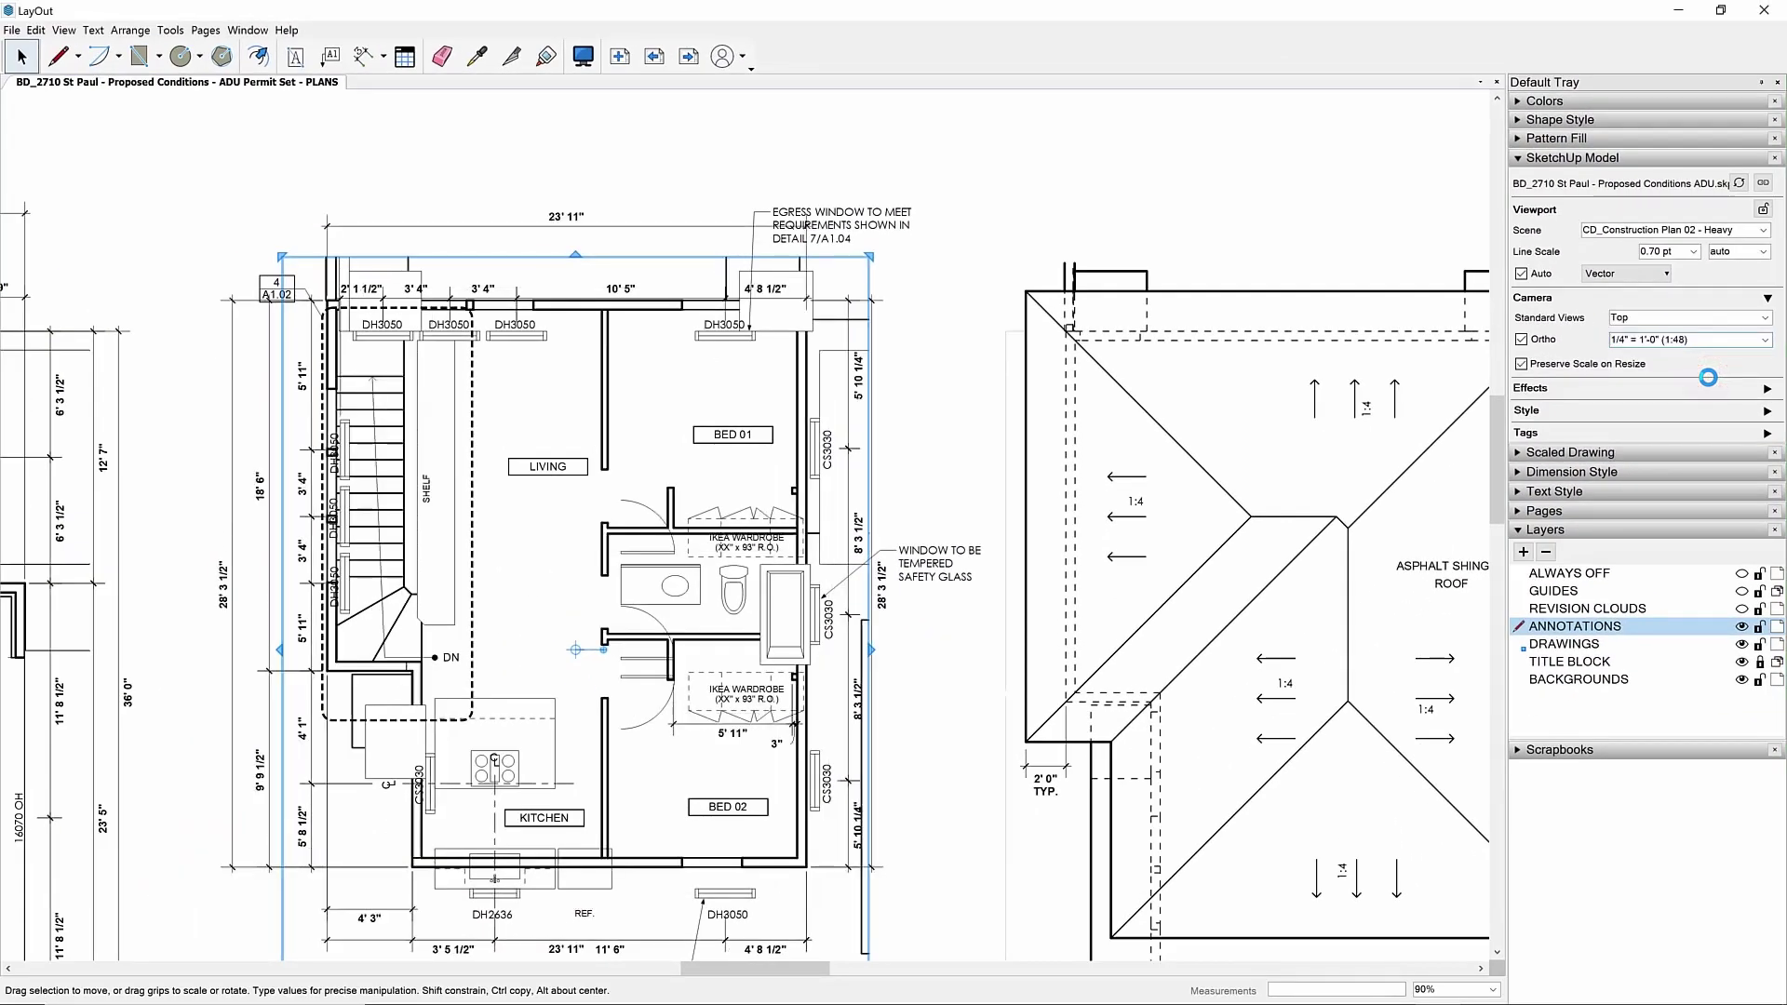
Select the Level 02 viewport and nudge it right to line up with its dimensions
{"action": "middle_click_drag", "start_coordinate": [624, 631], "coordinate": [703, 543]}
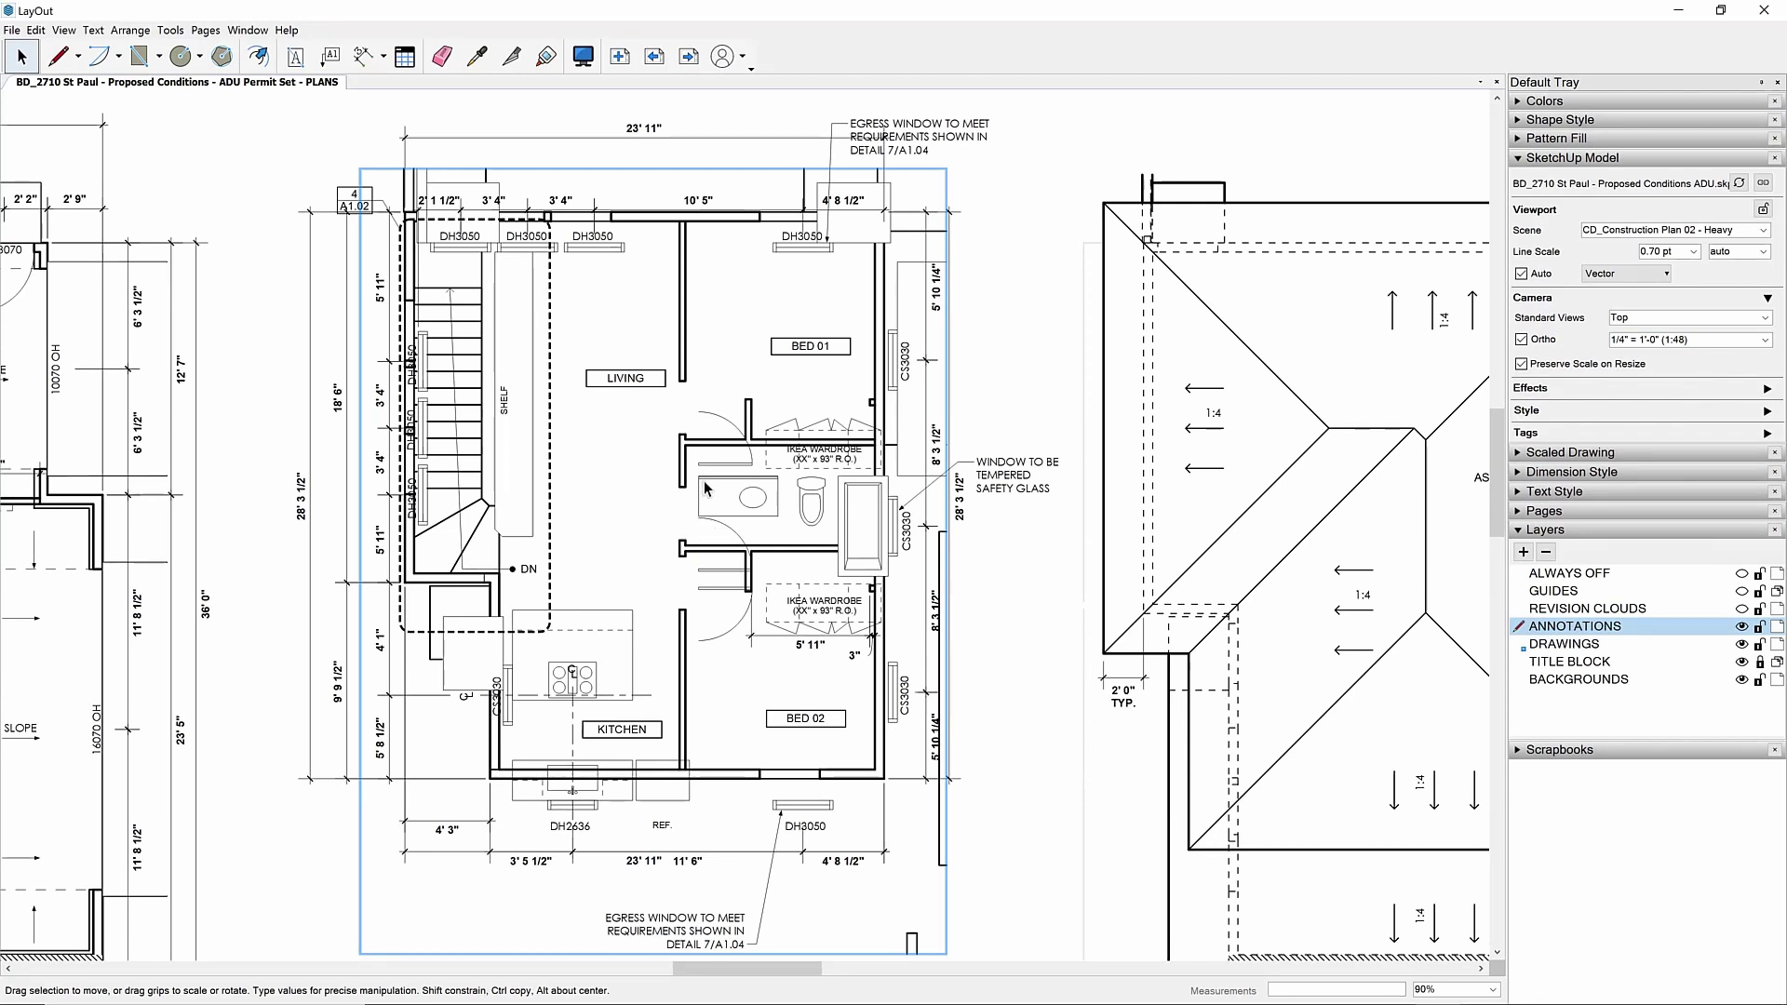
{"action": "left_click", "coordinate": [844, 535]}
{"action": "scroll", "coordinate": [844, 535], "scroll_direction": "down", "scroll_amount": 1}
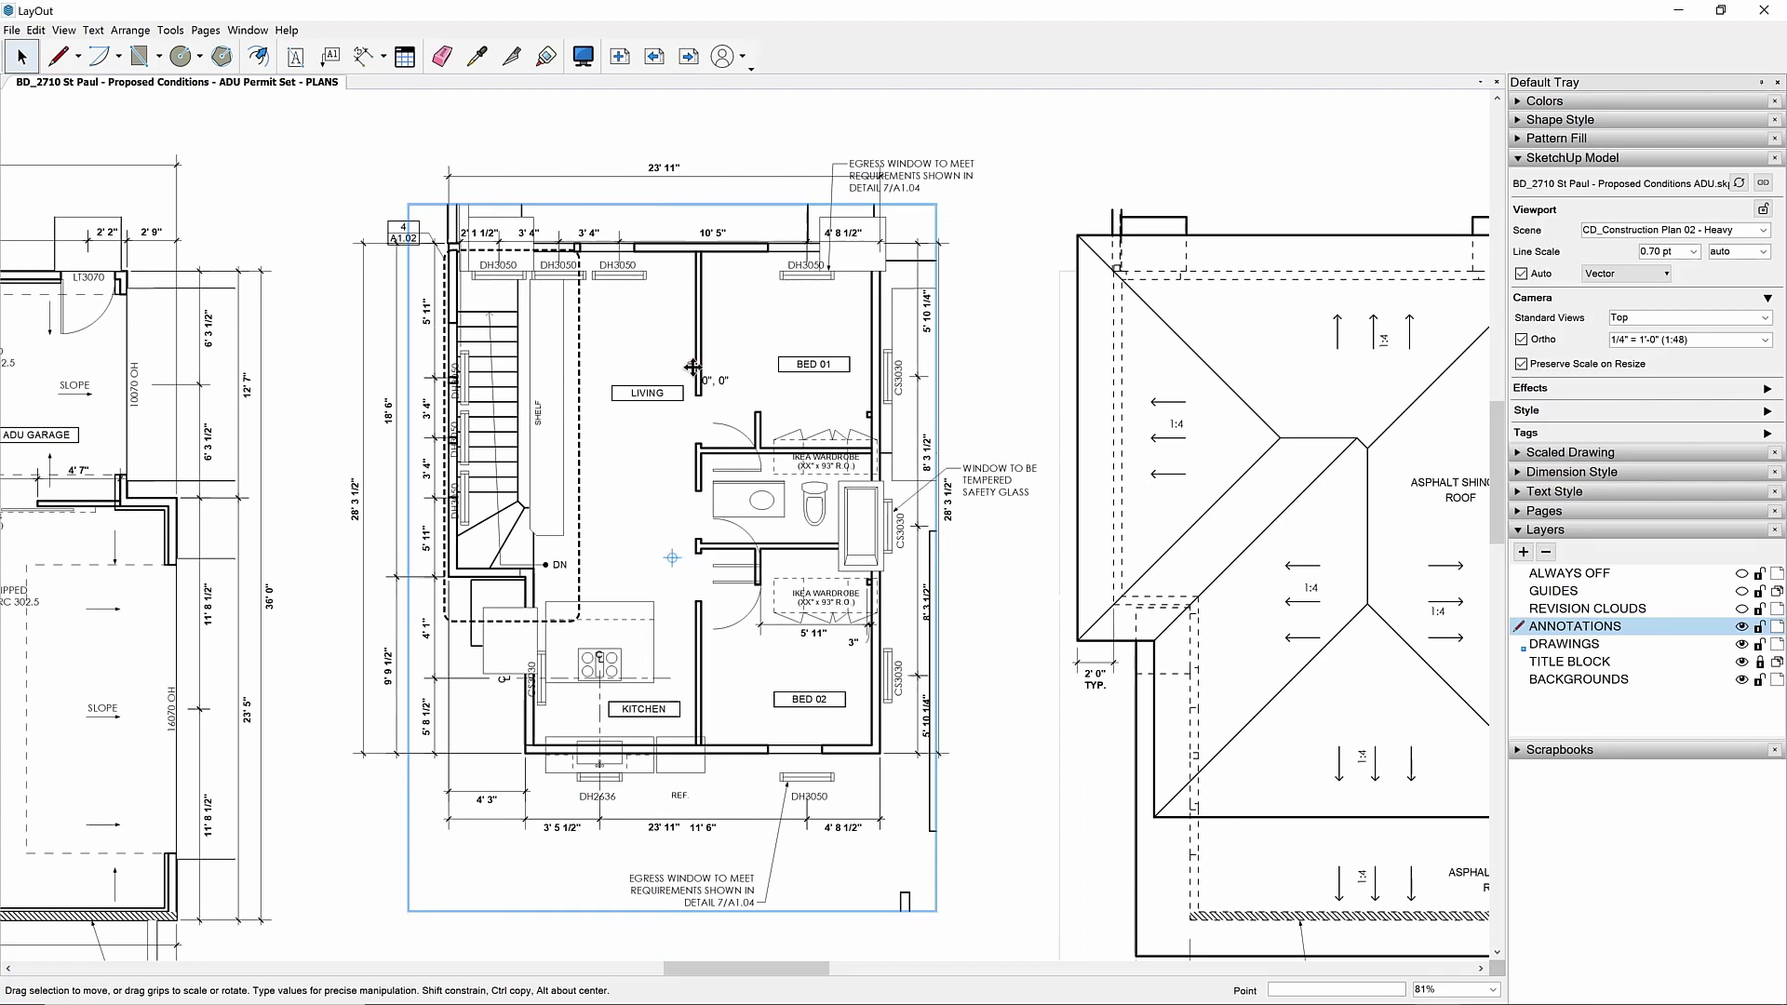
{"action": "left_click_drag", "start_coordinate": [691, 368], "coordinate": [713, 366]}
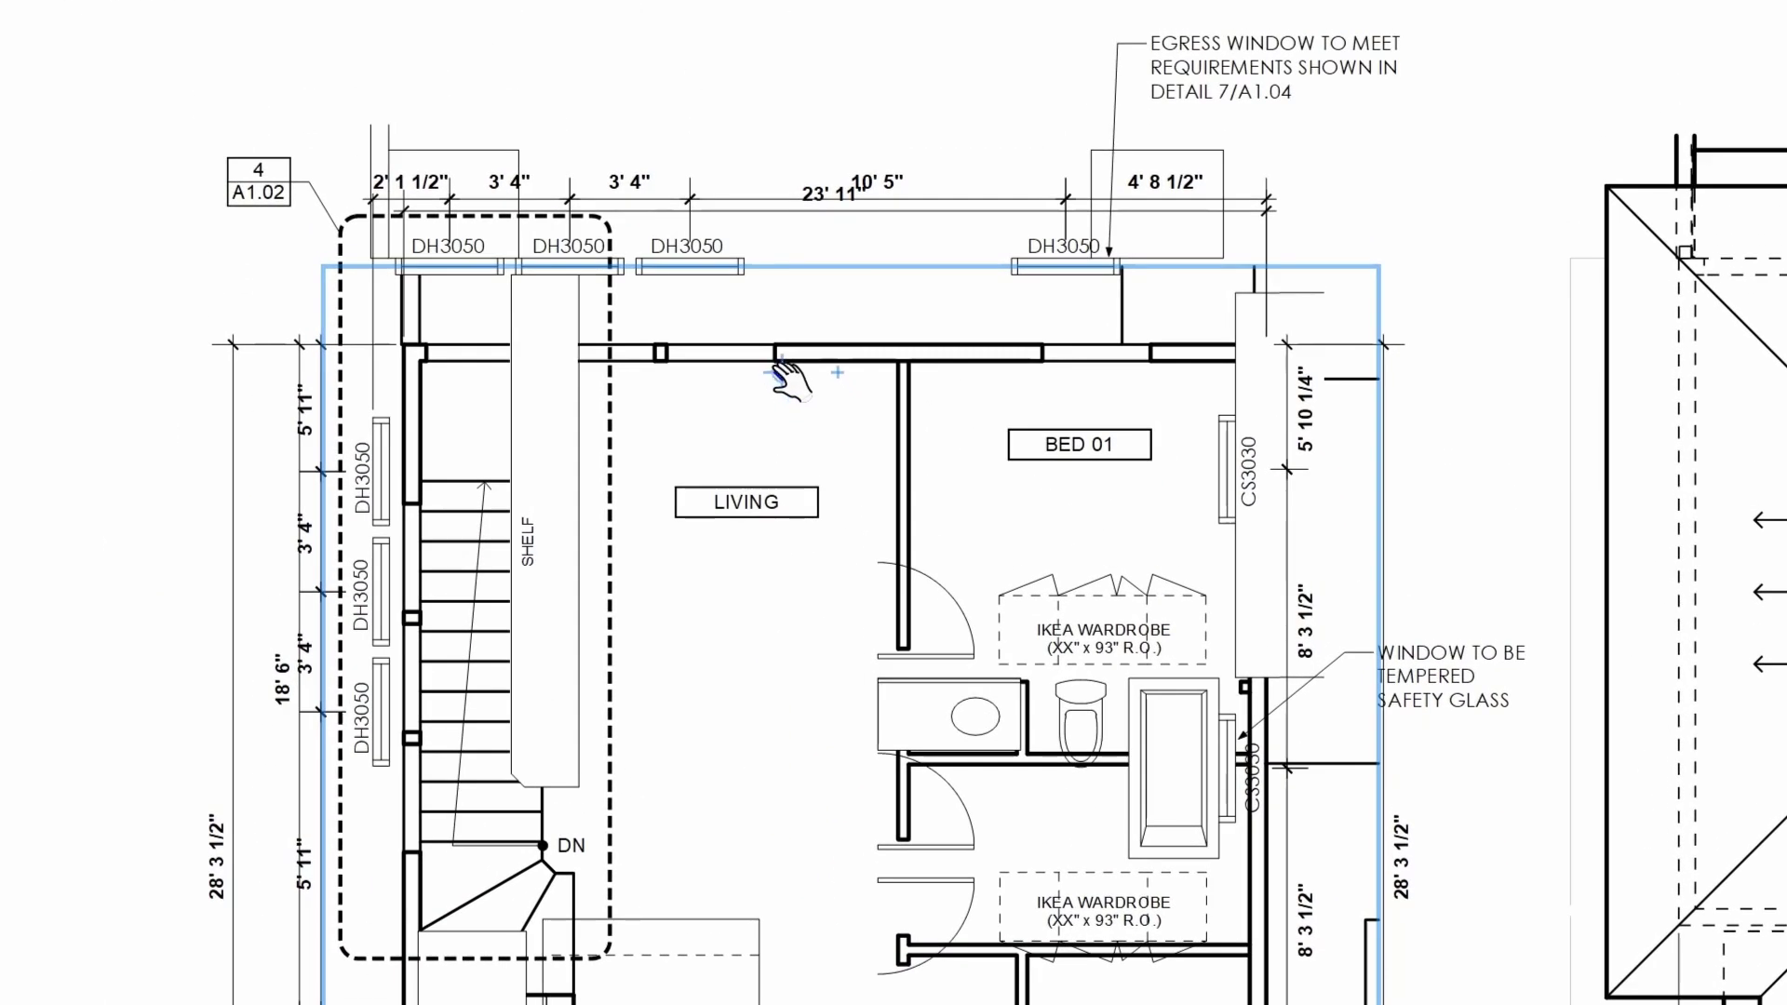
Nudge the plan up so its walls align, zoom out to the whole sheet, and deselect
{"action": "scroll", "coordinate": [780, 263], "scroll_direction": "up", "scroll_amount": 6}
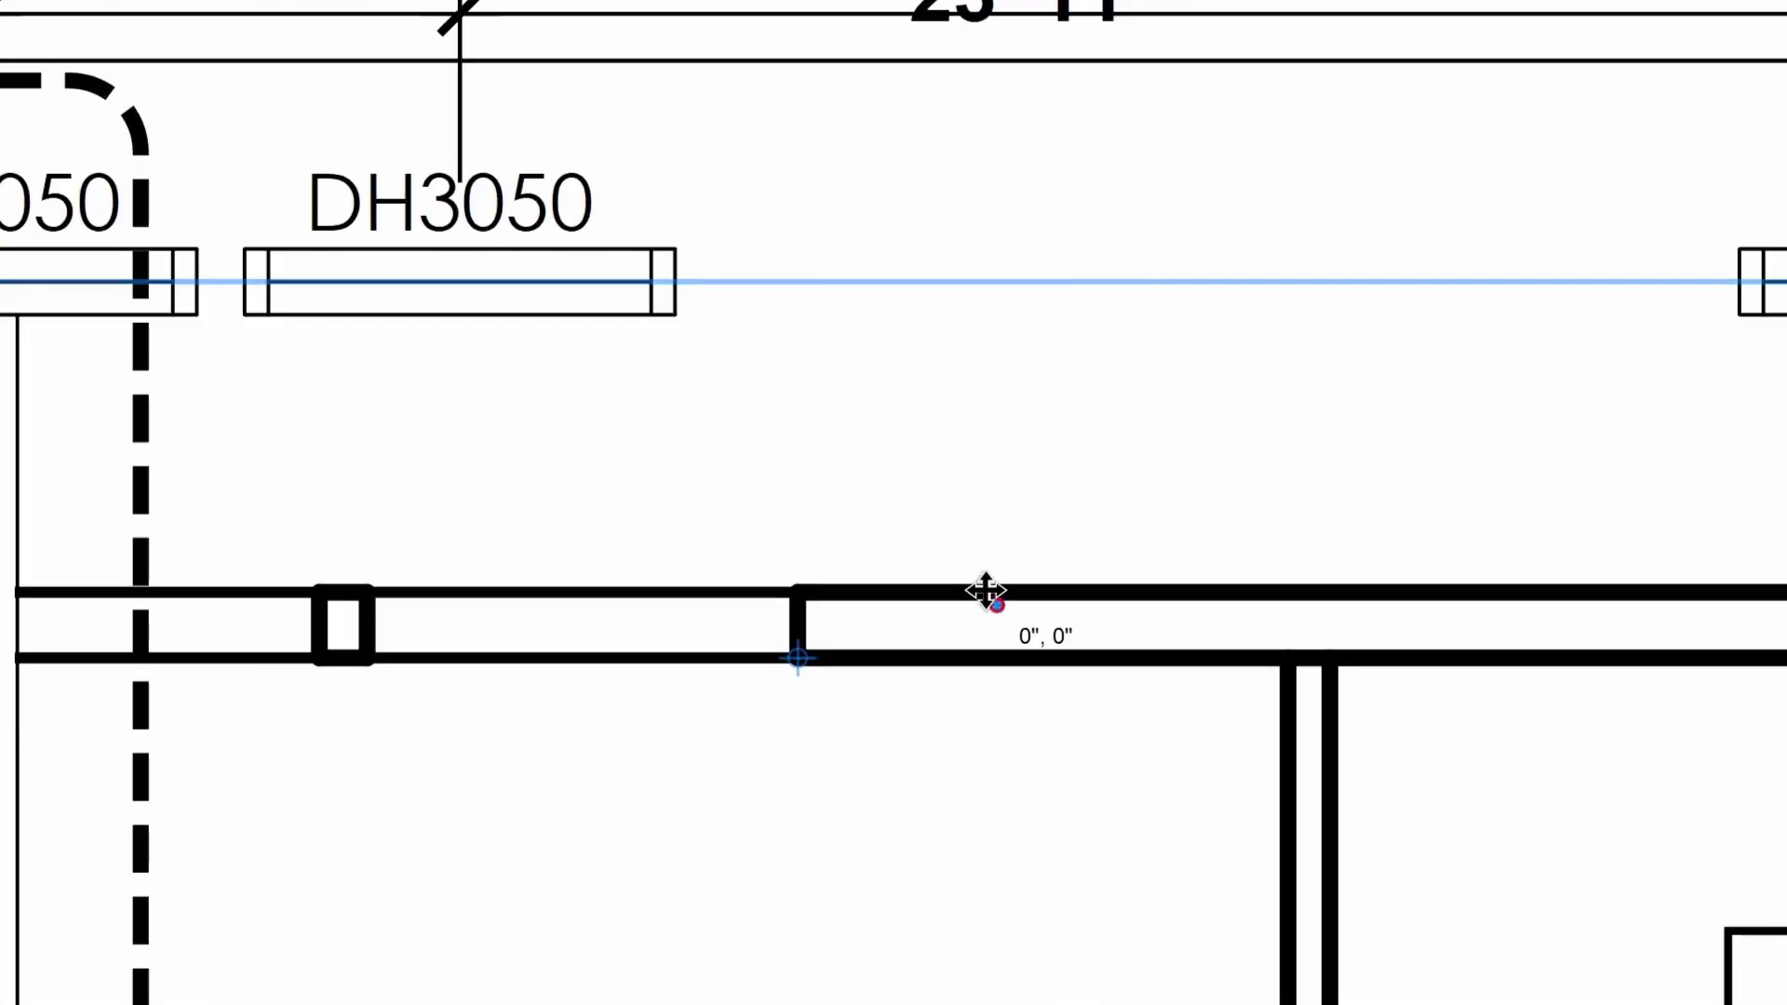
{"action": "left_click_drag", "start_coordinate": [985, 591], "coordinate": [873, 260]}
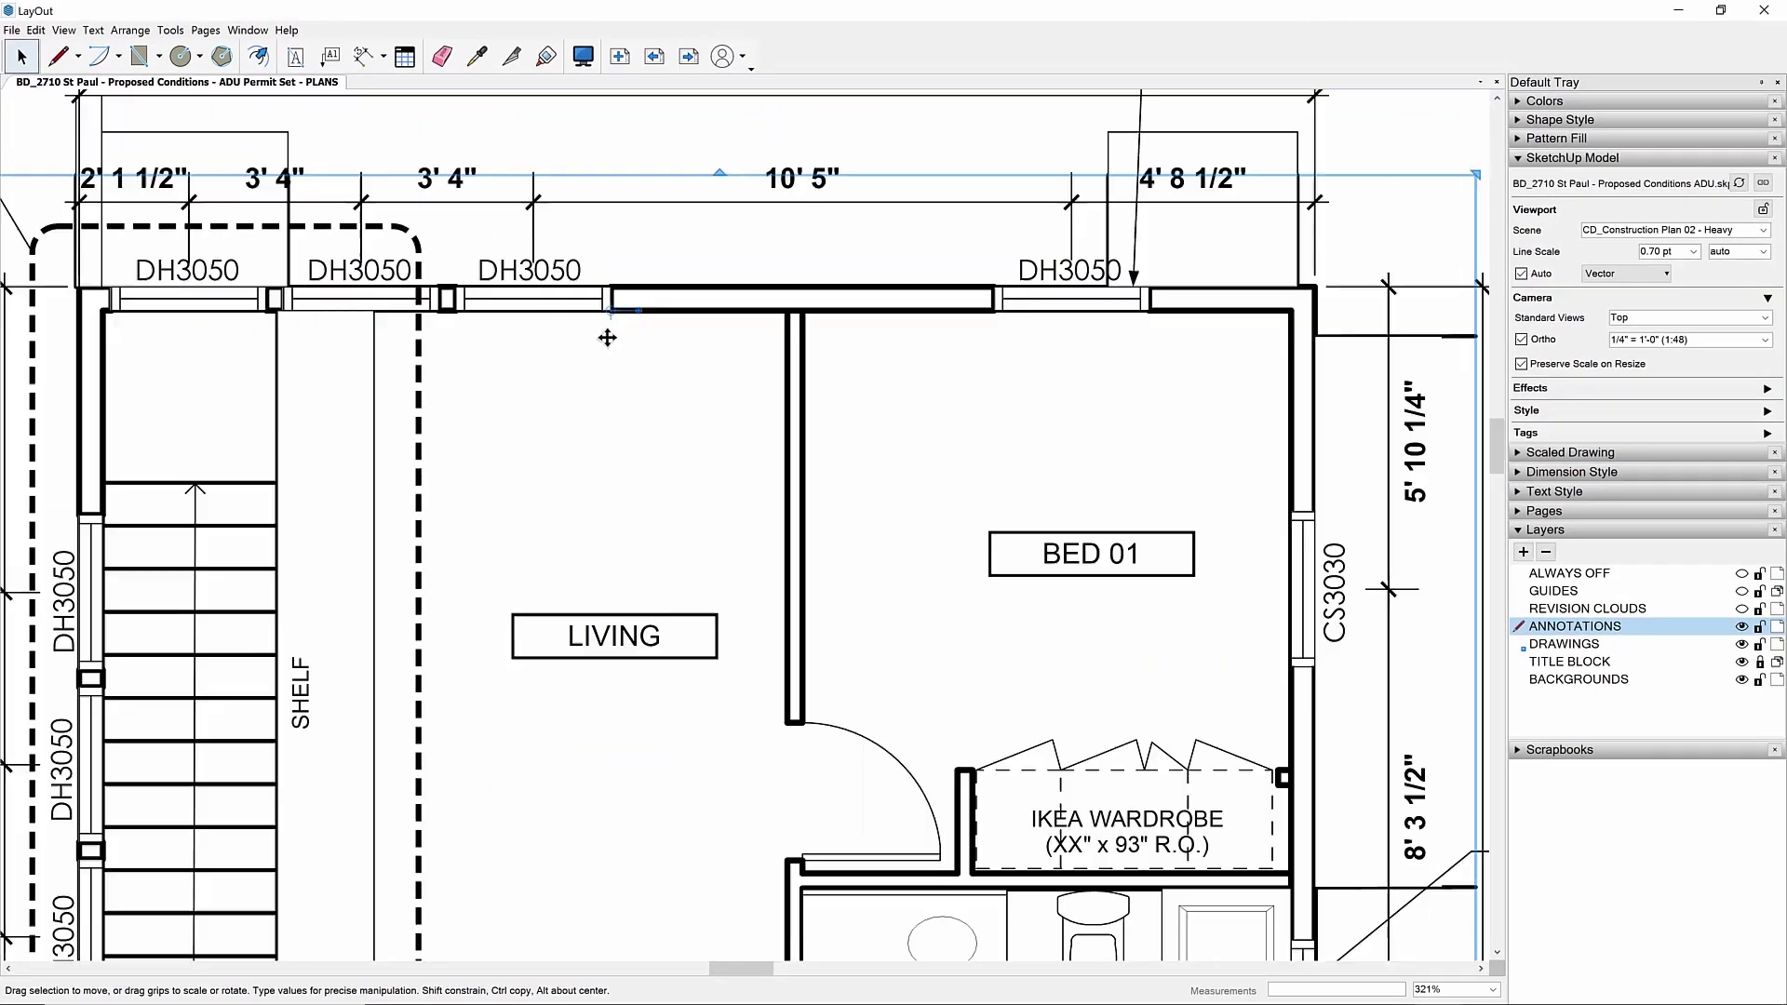
{"action": "scroll", "coordinate": [606, 338], "scroll_direction": "down", "scroll_amount": 5}
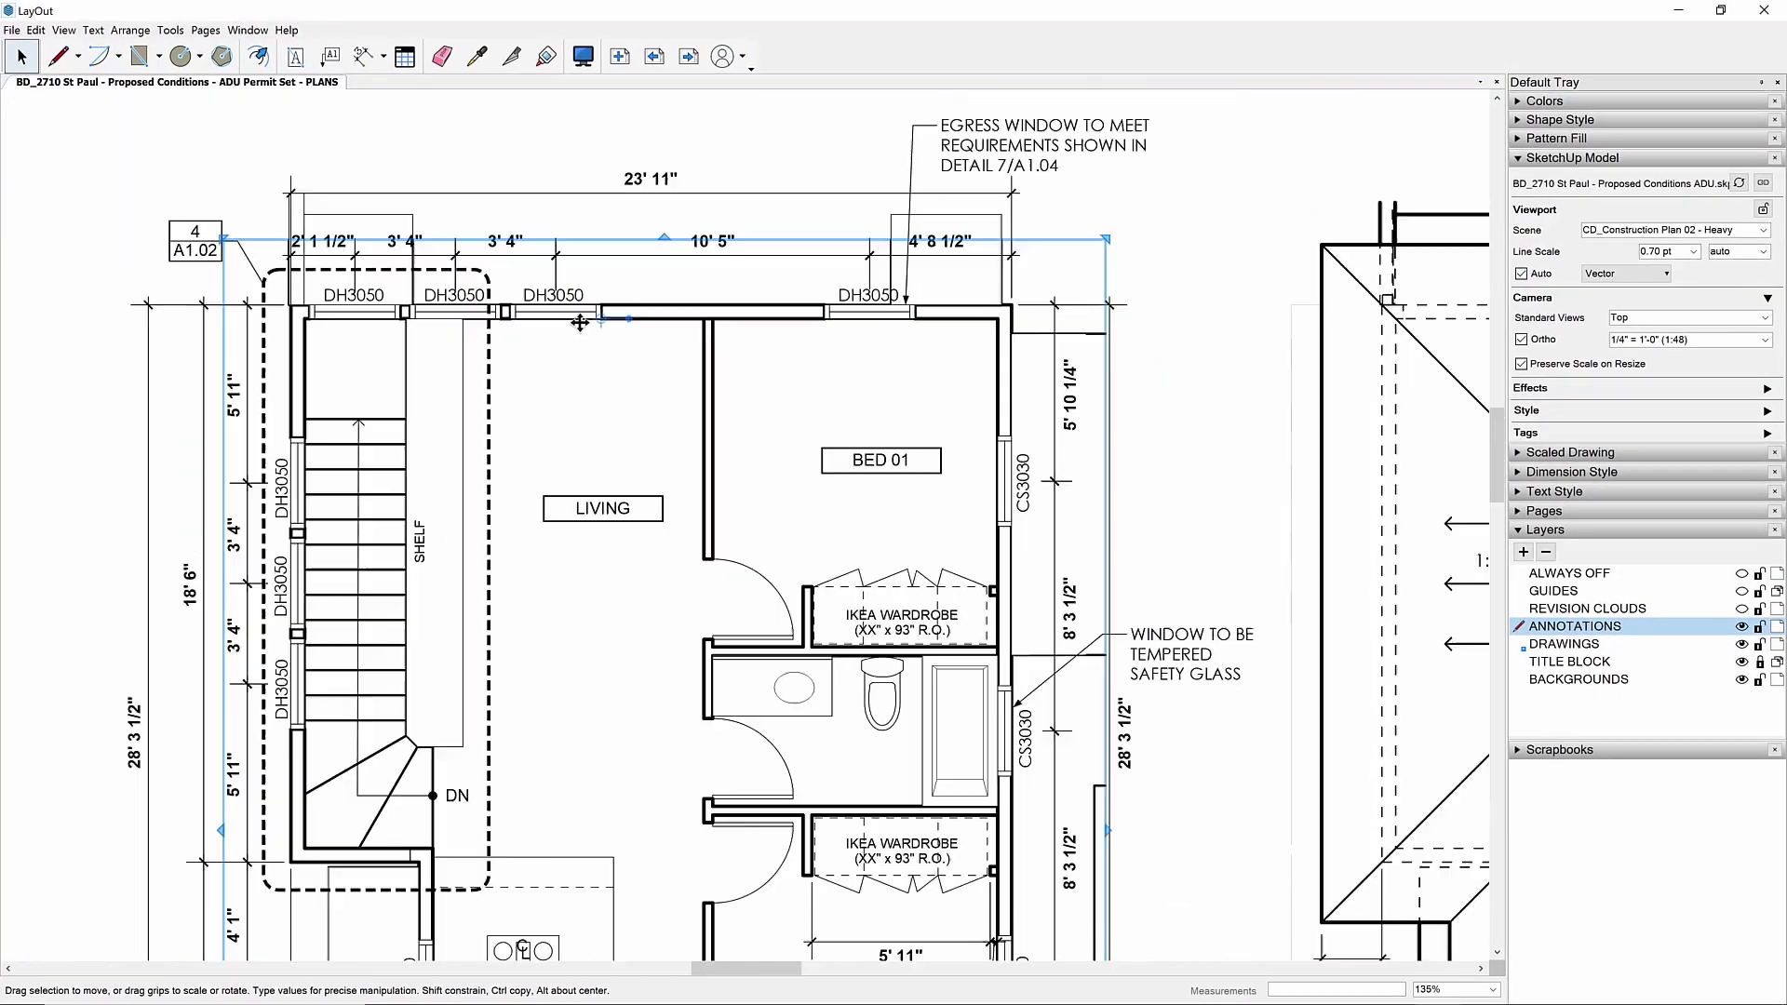
{"action": "middle_click_drag", "start_coordinate": [650, 571], "coordinate": [650, 494]}
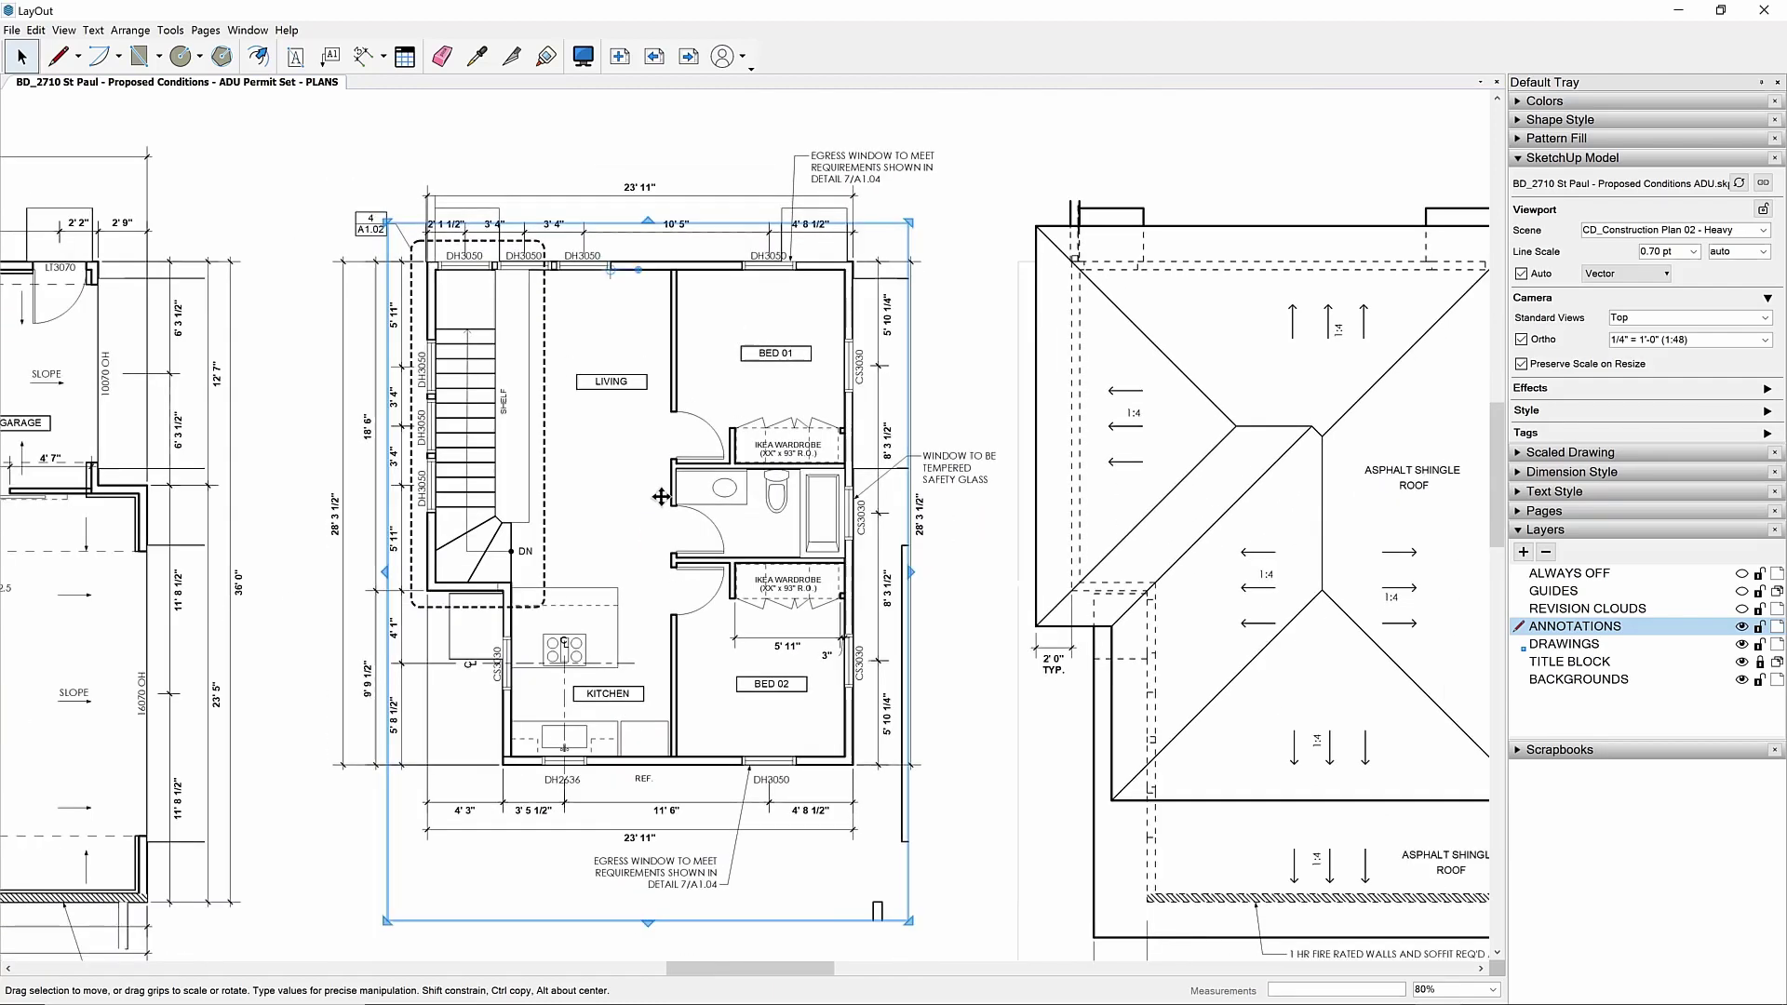
{"action": "scroll", "coordinate": [660, 498], "scroll_direction": "down", "scroll_amount": 1}
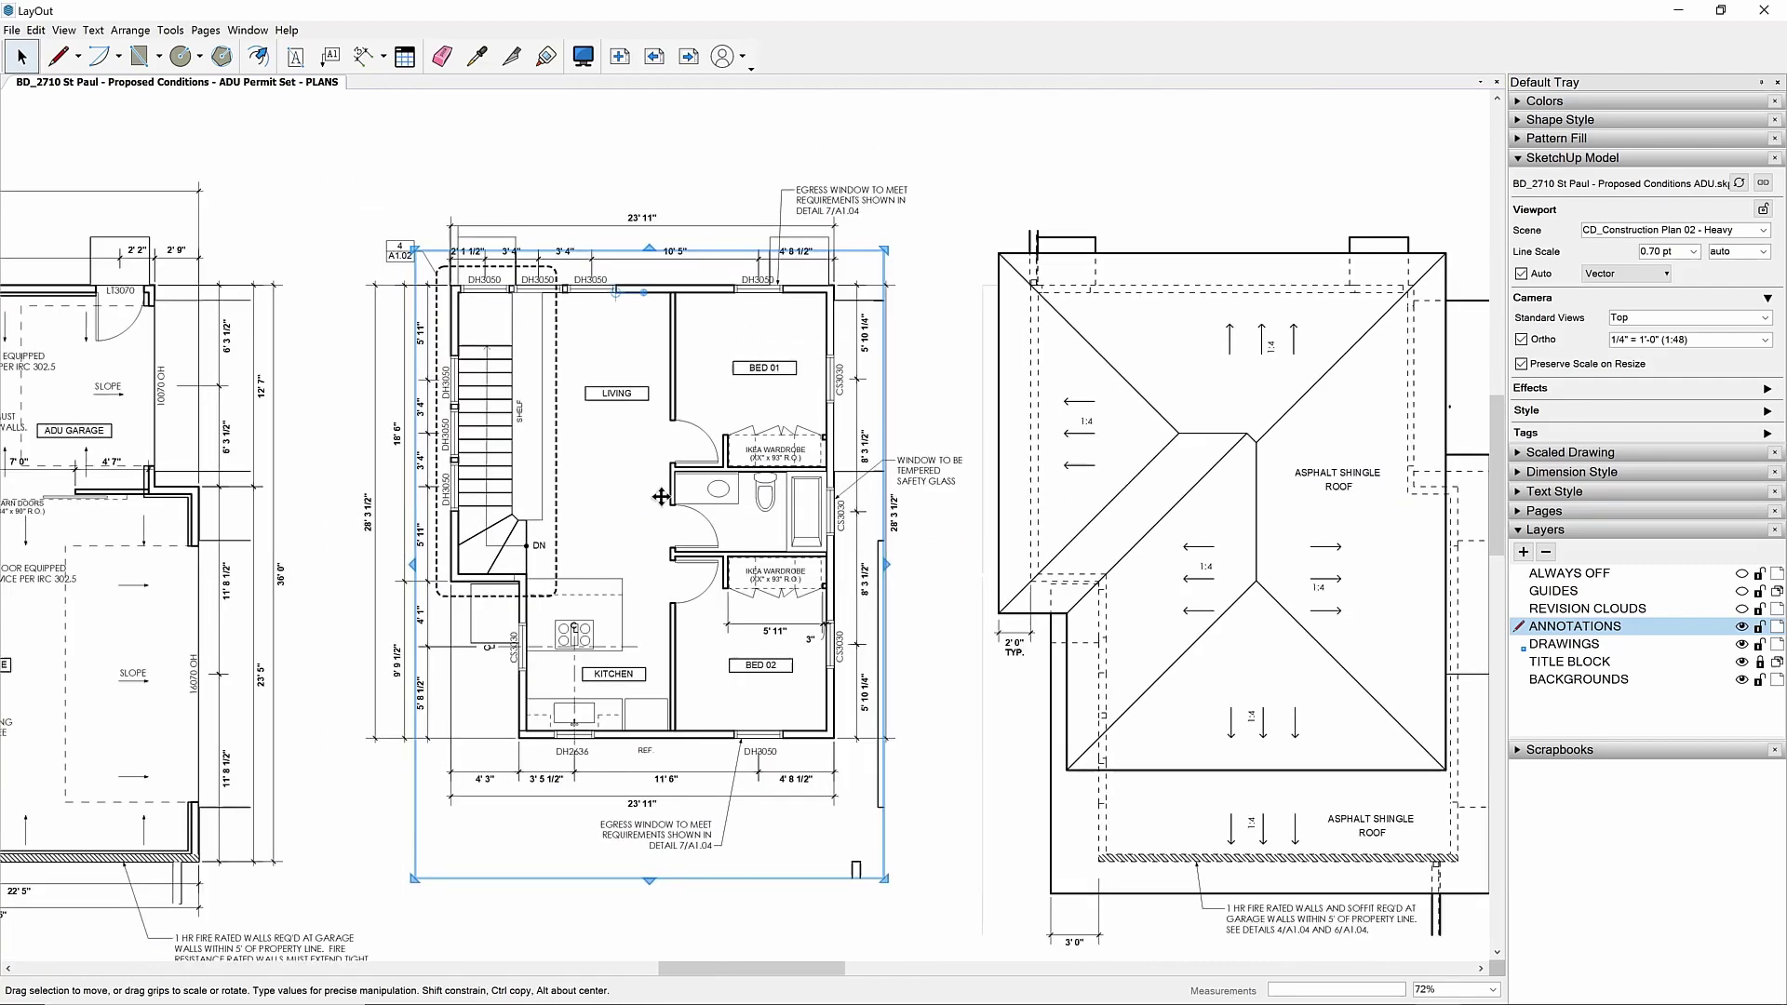
{"action": "left_click", "coordinate": [992, 140]}
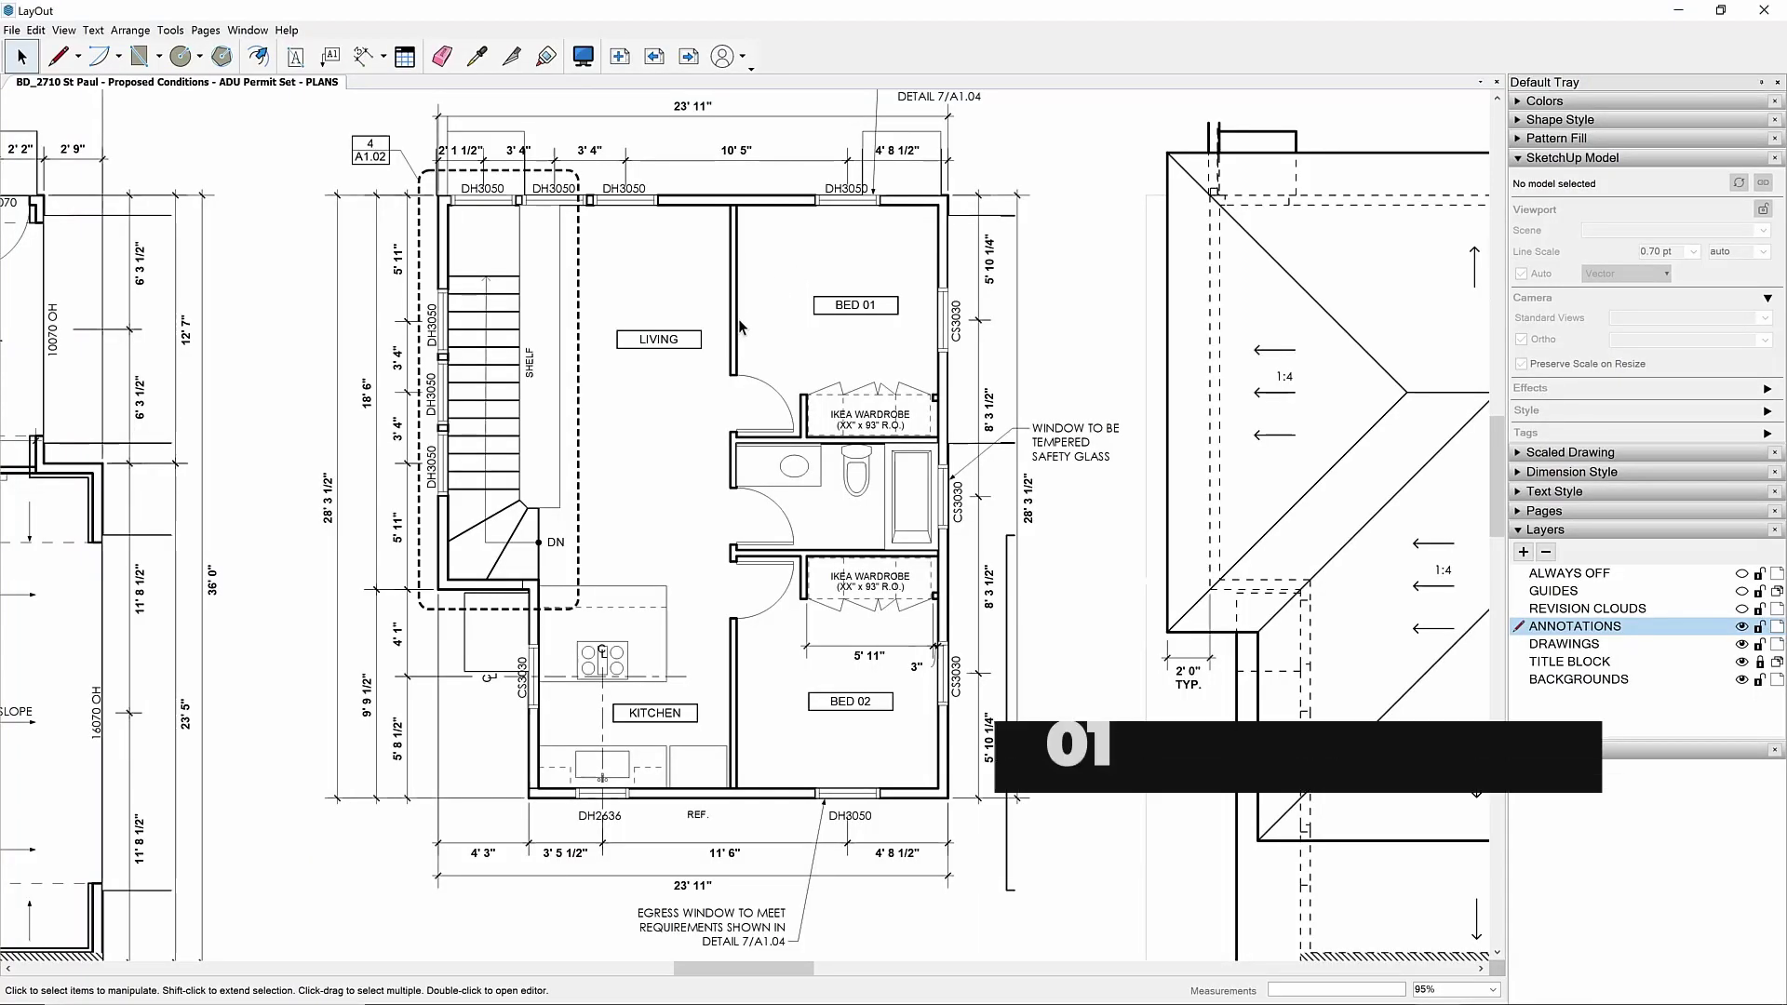
{"action": "right_click", "coordinate": [739, 318]}
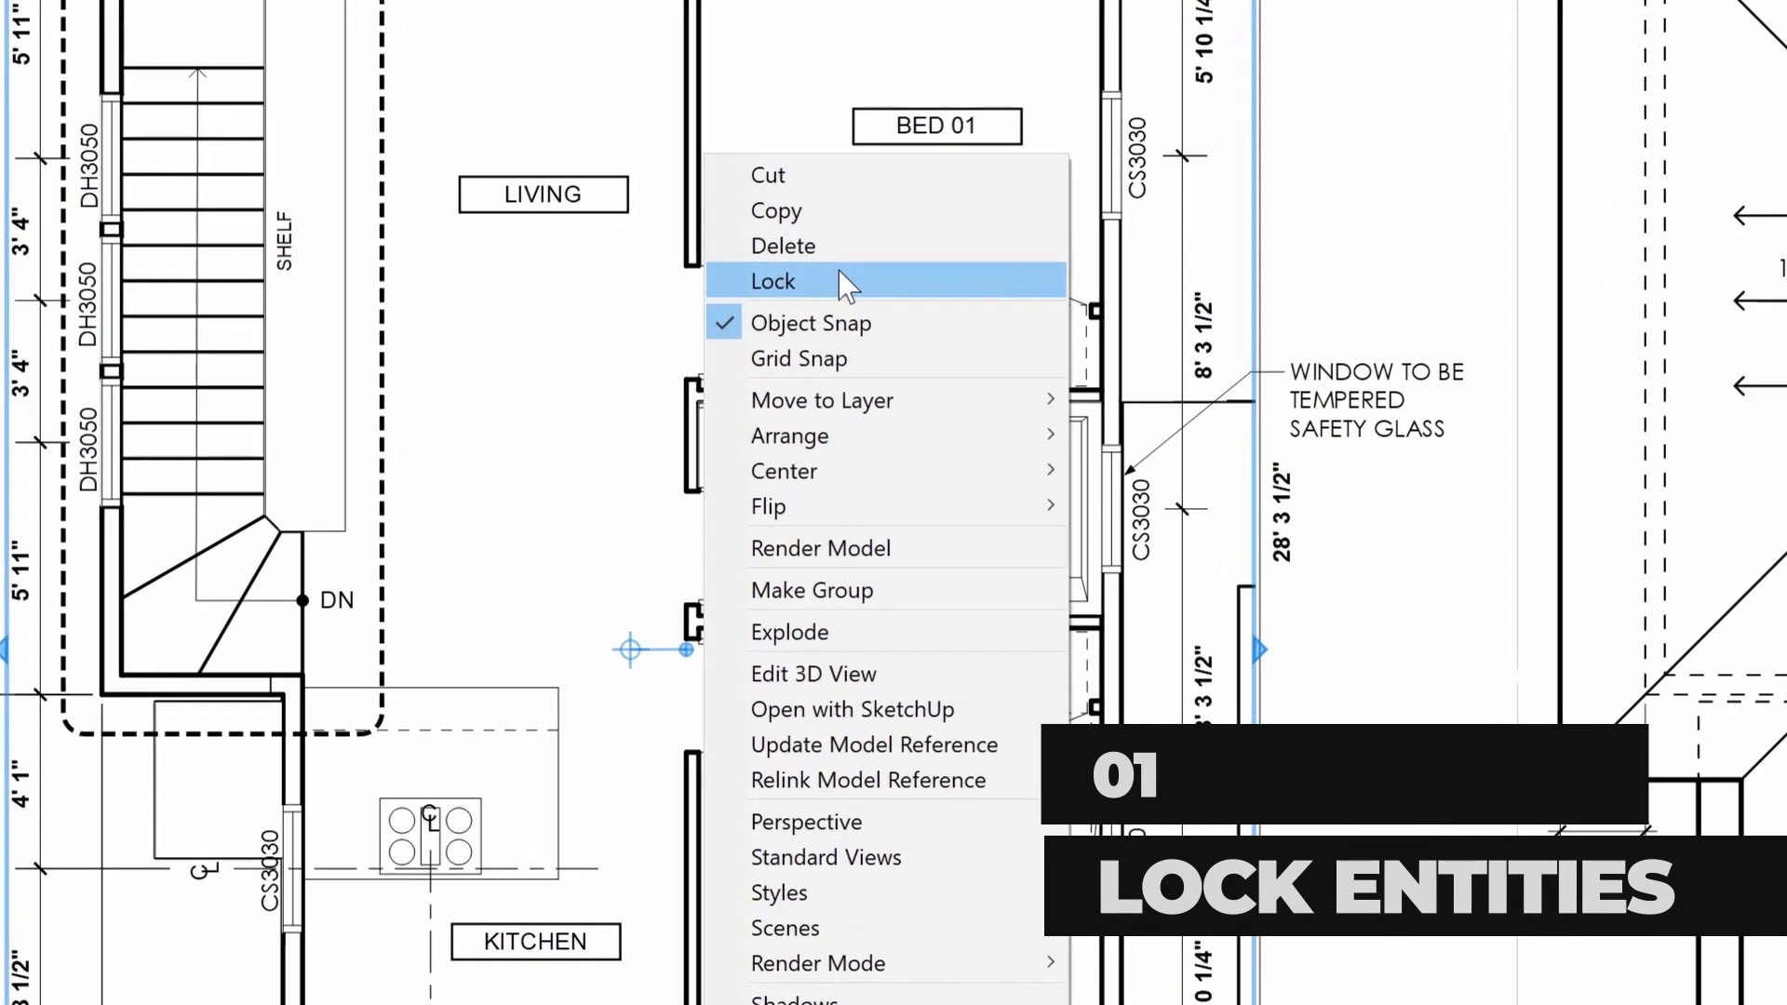
Lock the floor plan viewport in place, then marquee-select it
{"action": "left_click", "coordinate": [807, 382]}
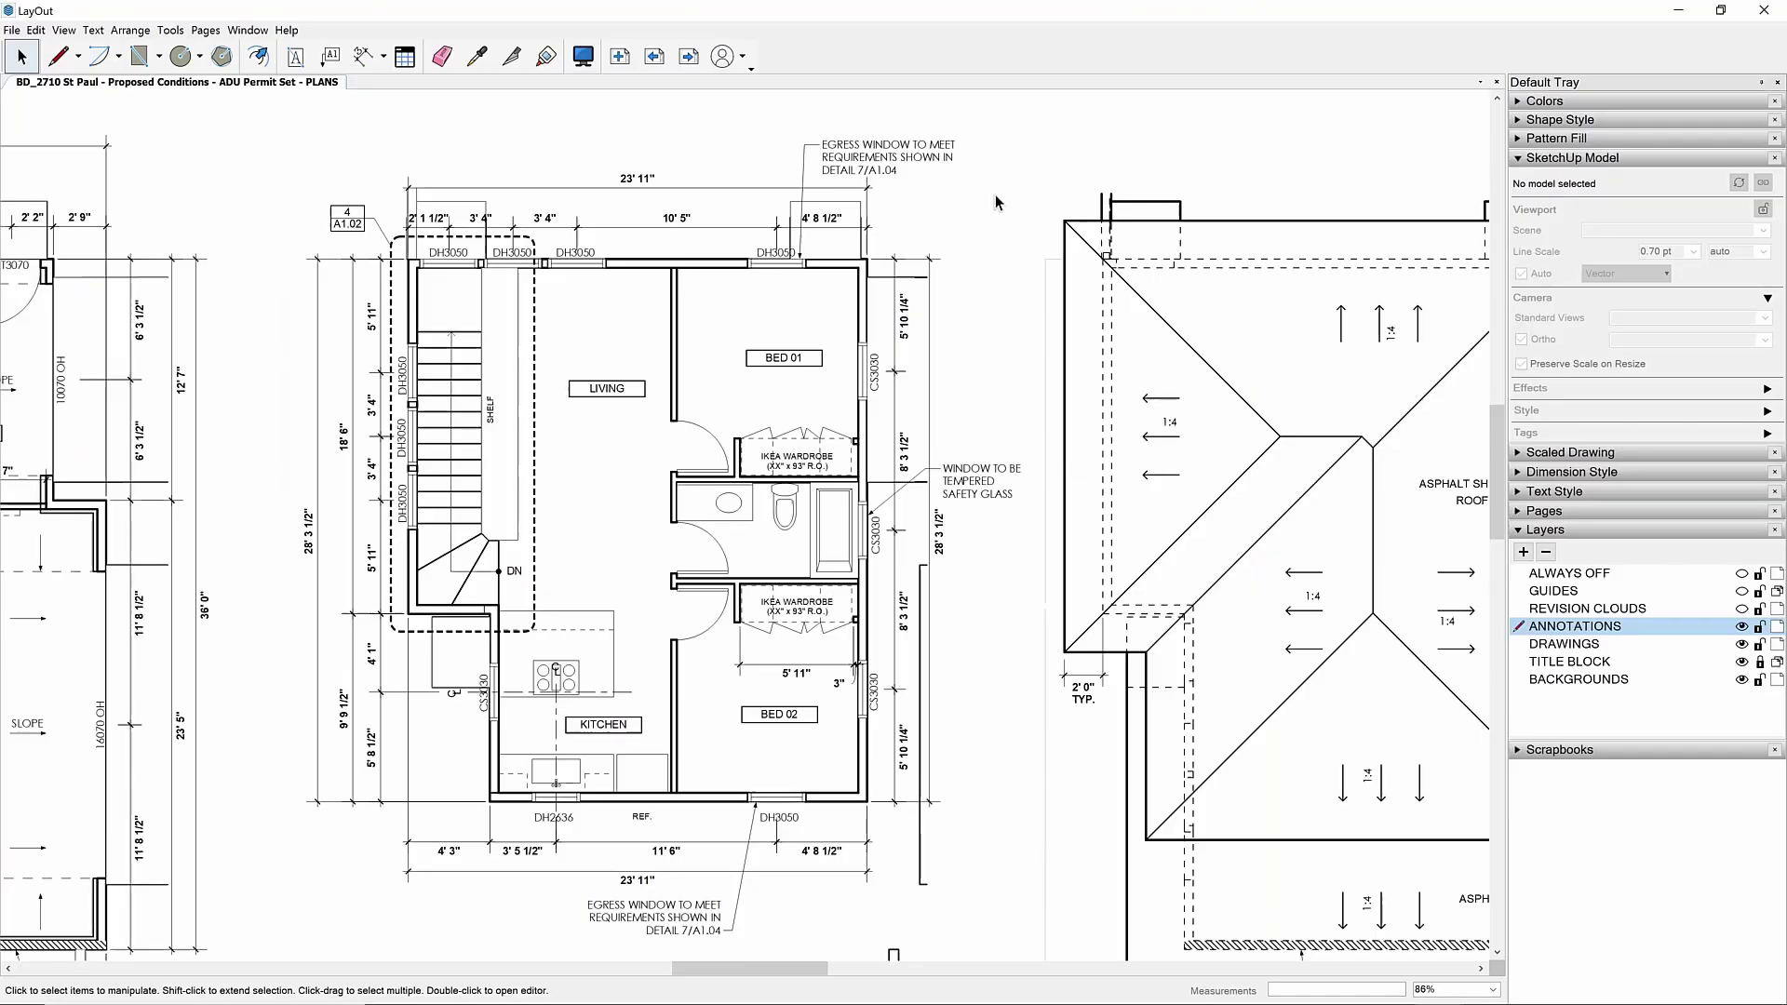
{"action": "left_click_drag", "start_coordinate": [994, 194], "coordinate": [898, 231]}
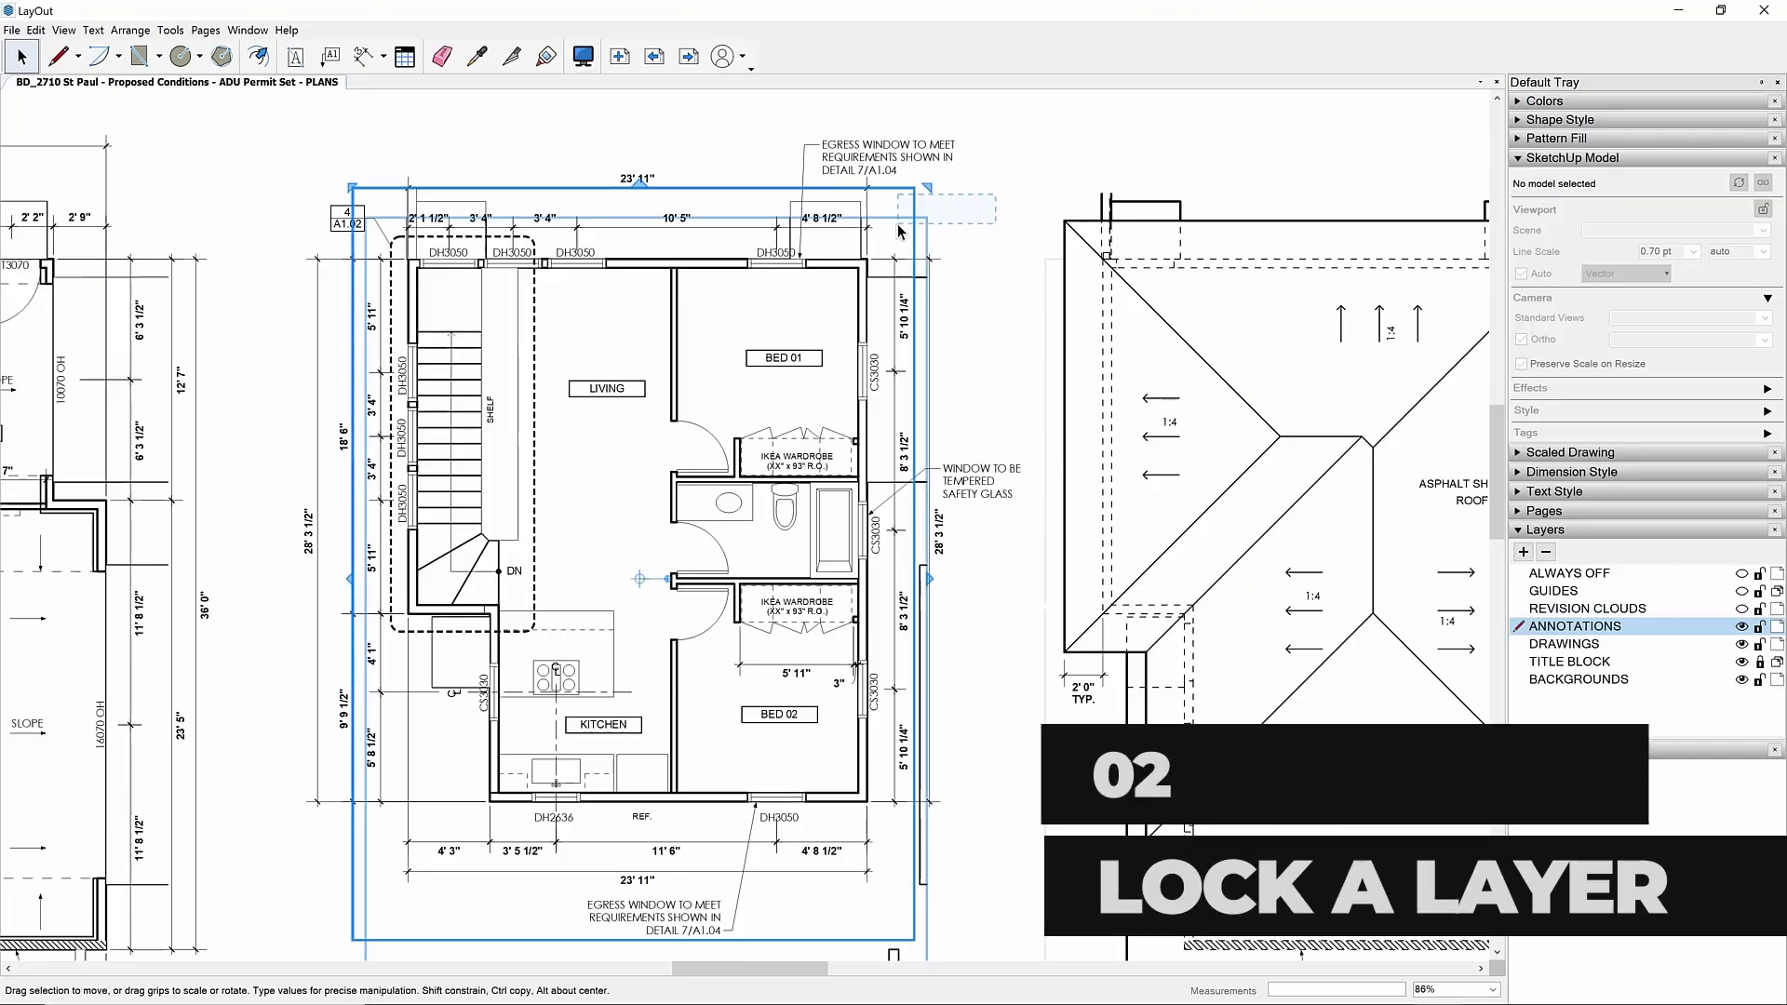
Move the selected floor plan viewport onto the DRAWINGS layer
{"action": "right_click", "coordinate": [916, 216]}
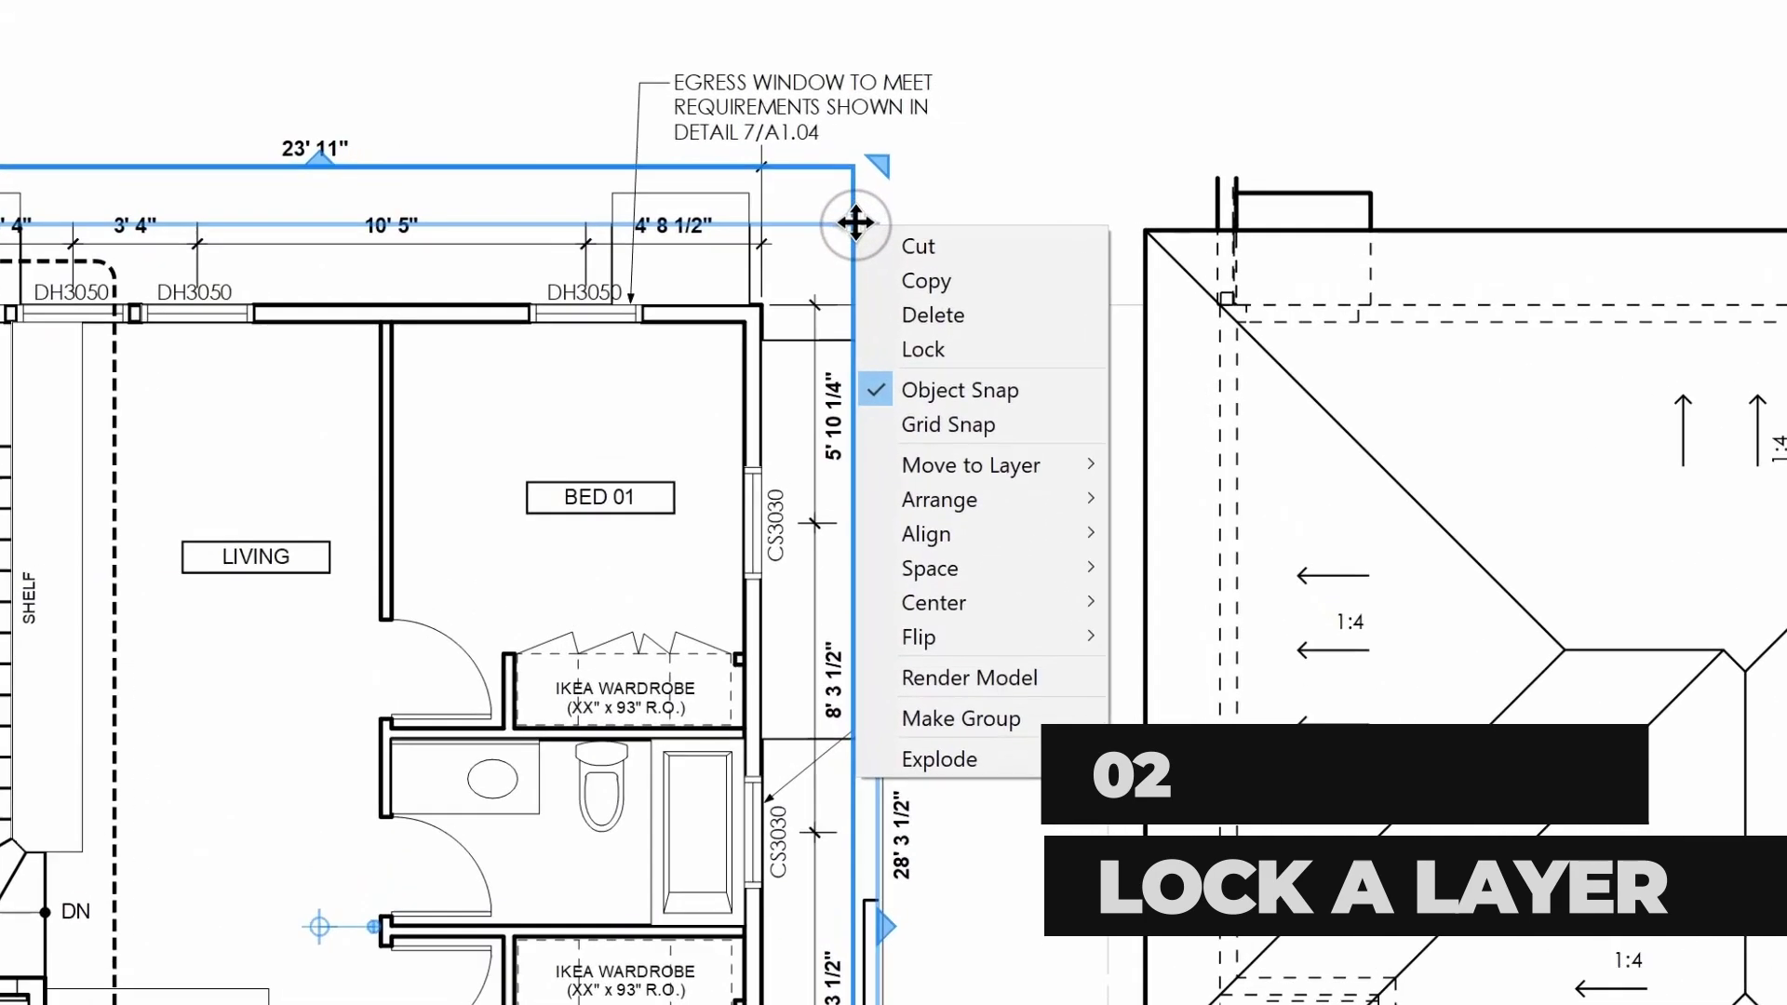
{"action": "left_click", "coordinate": [996, 475]}
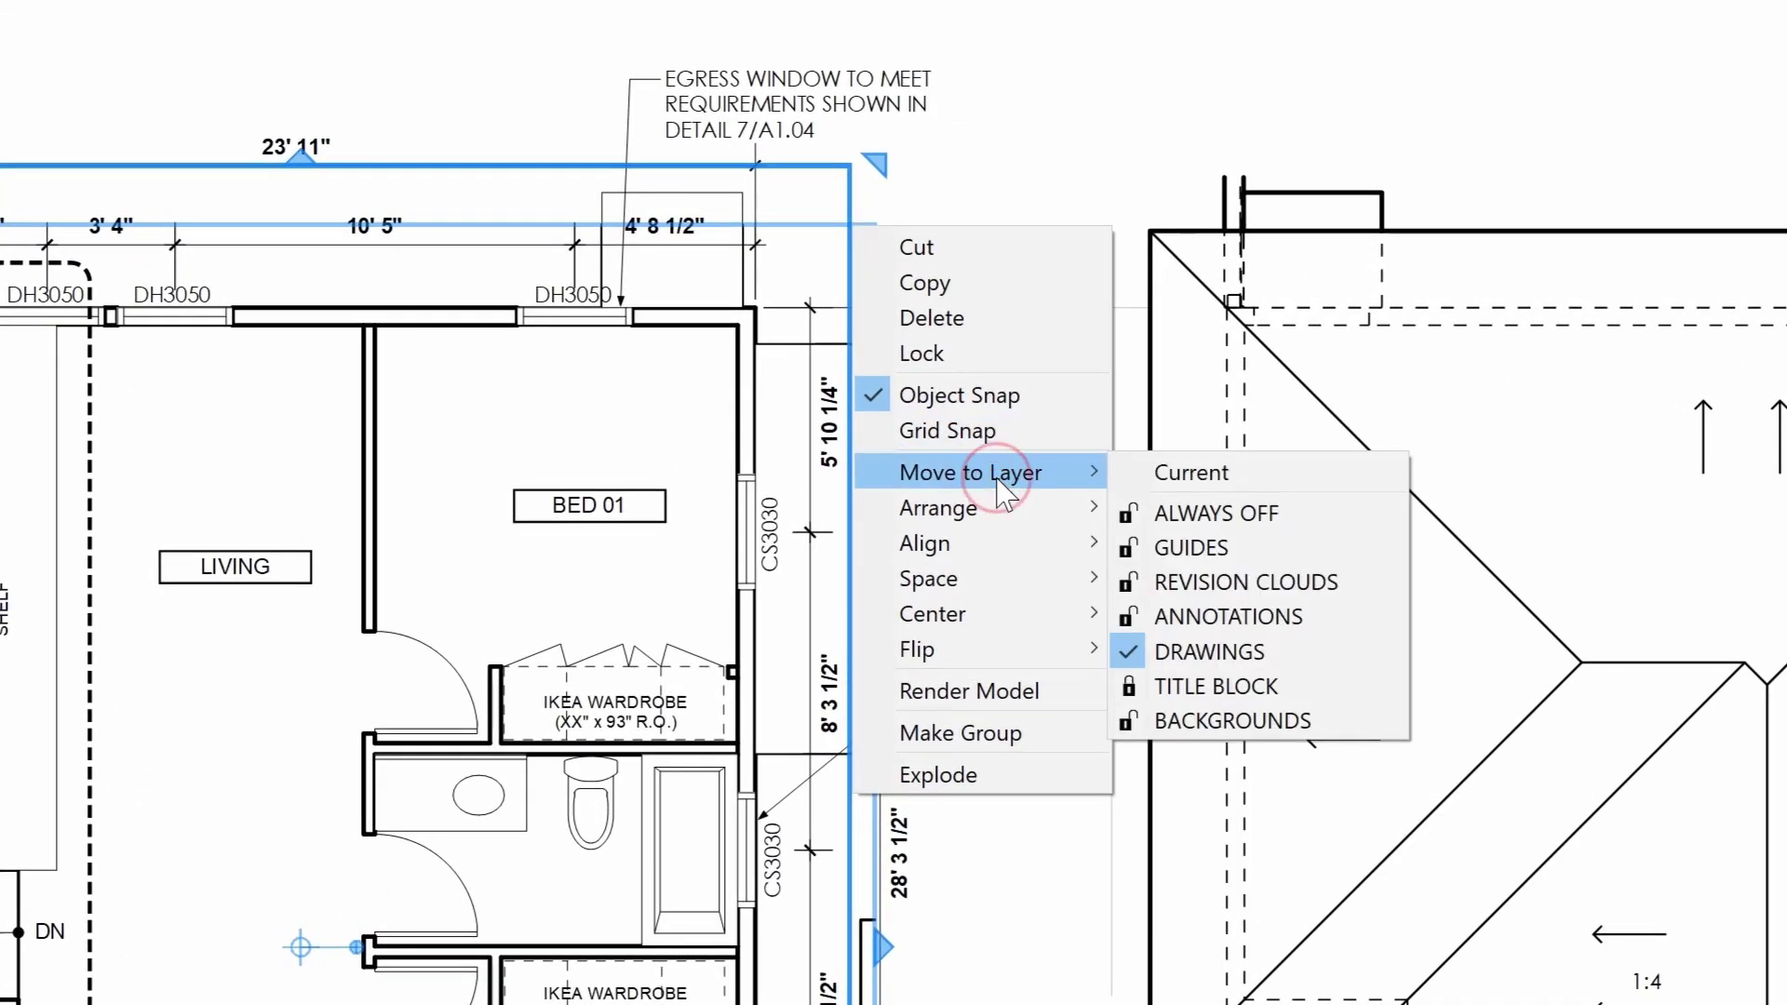
{"action": "left_click", "coordinate": [1280, 653]}
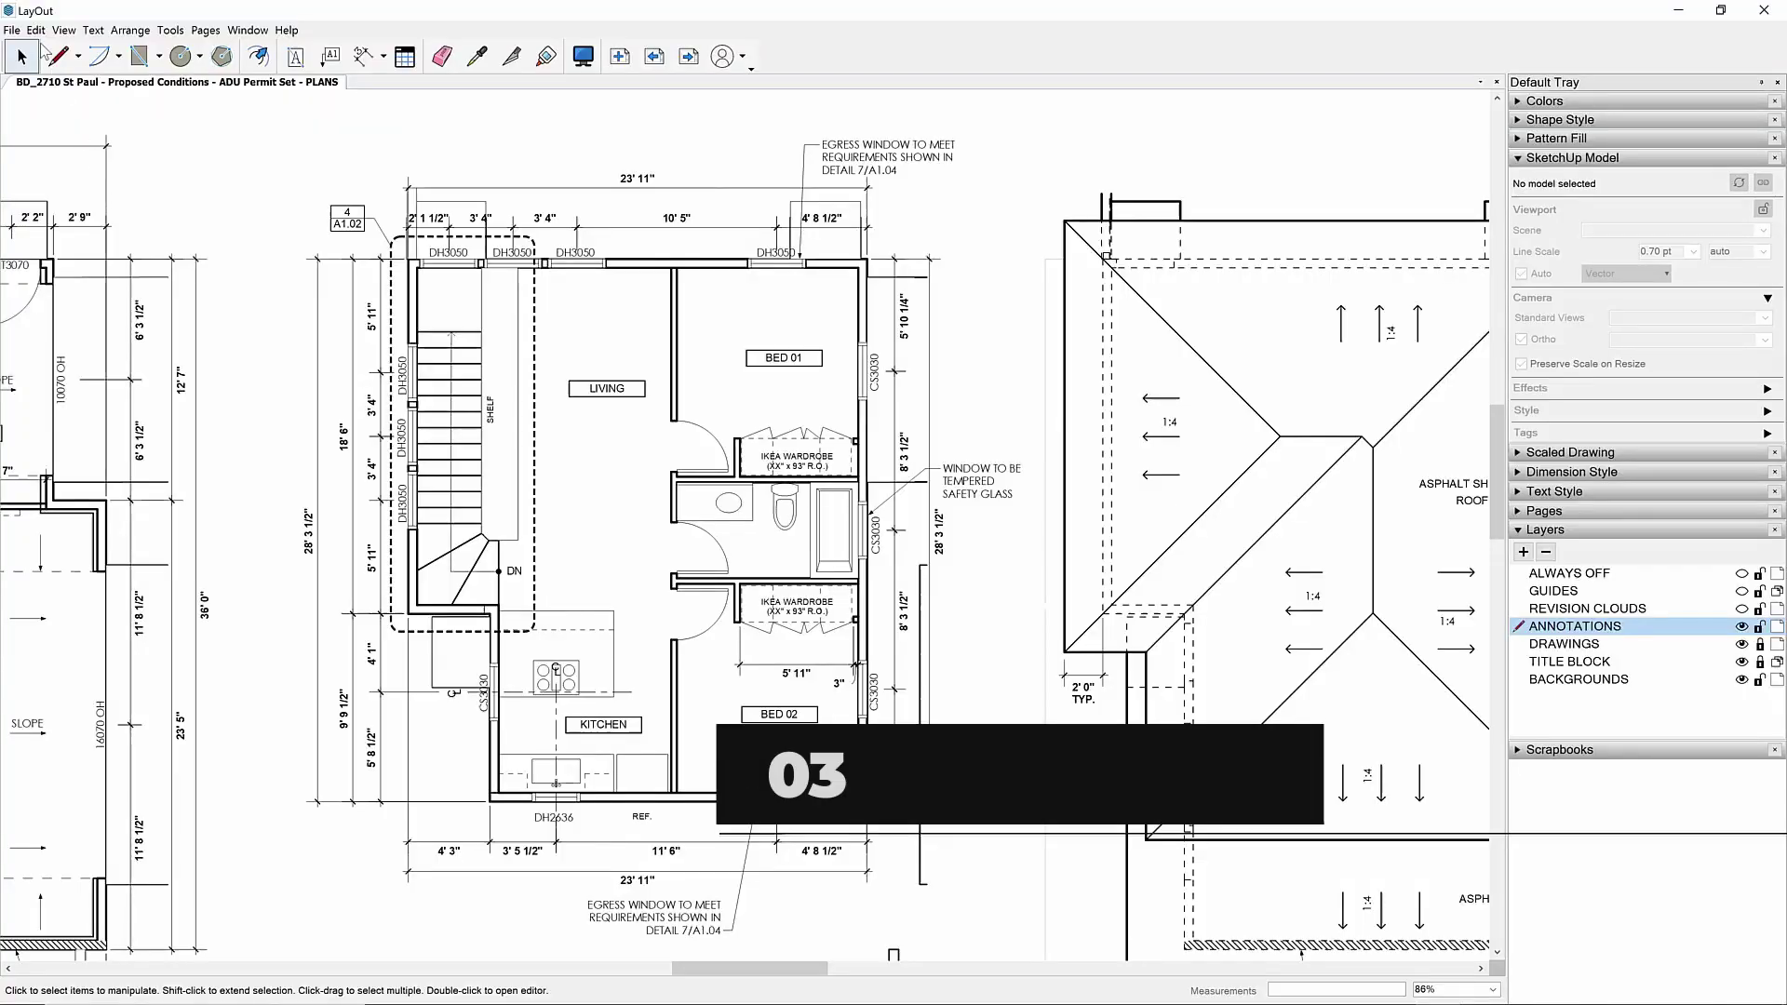
In General preferences, leave Enable SketchUp model editing unchecked and close the preferences window
{"action": "left_click", "coordinate": [43, 28]}
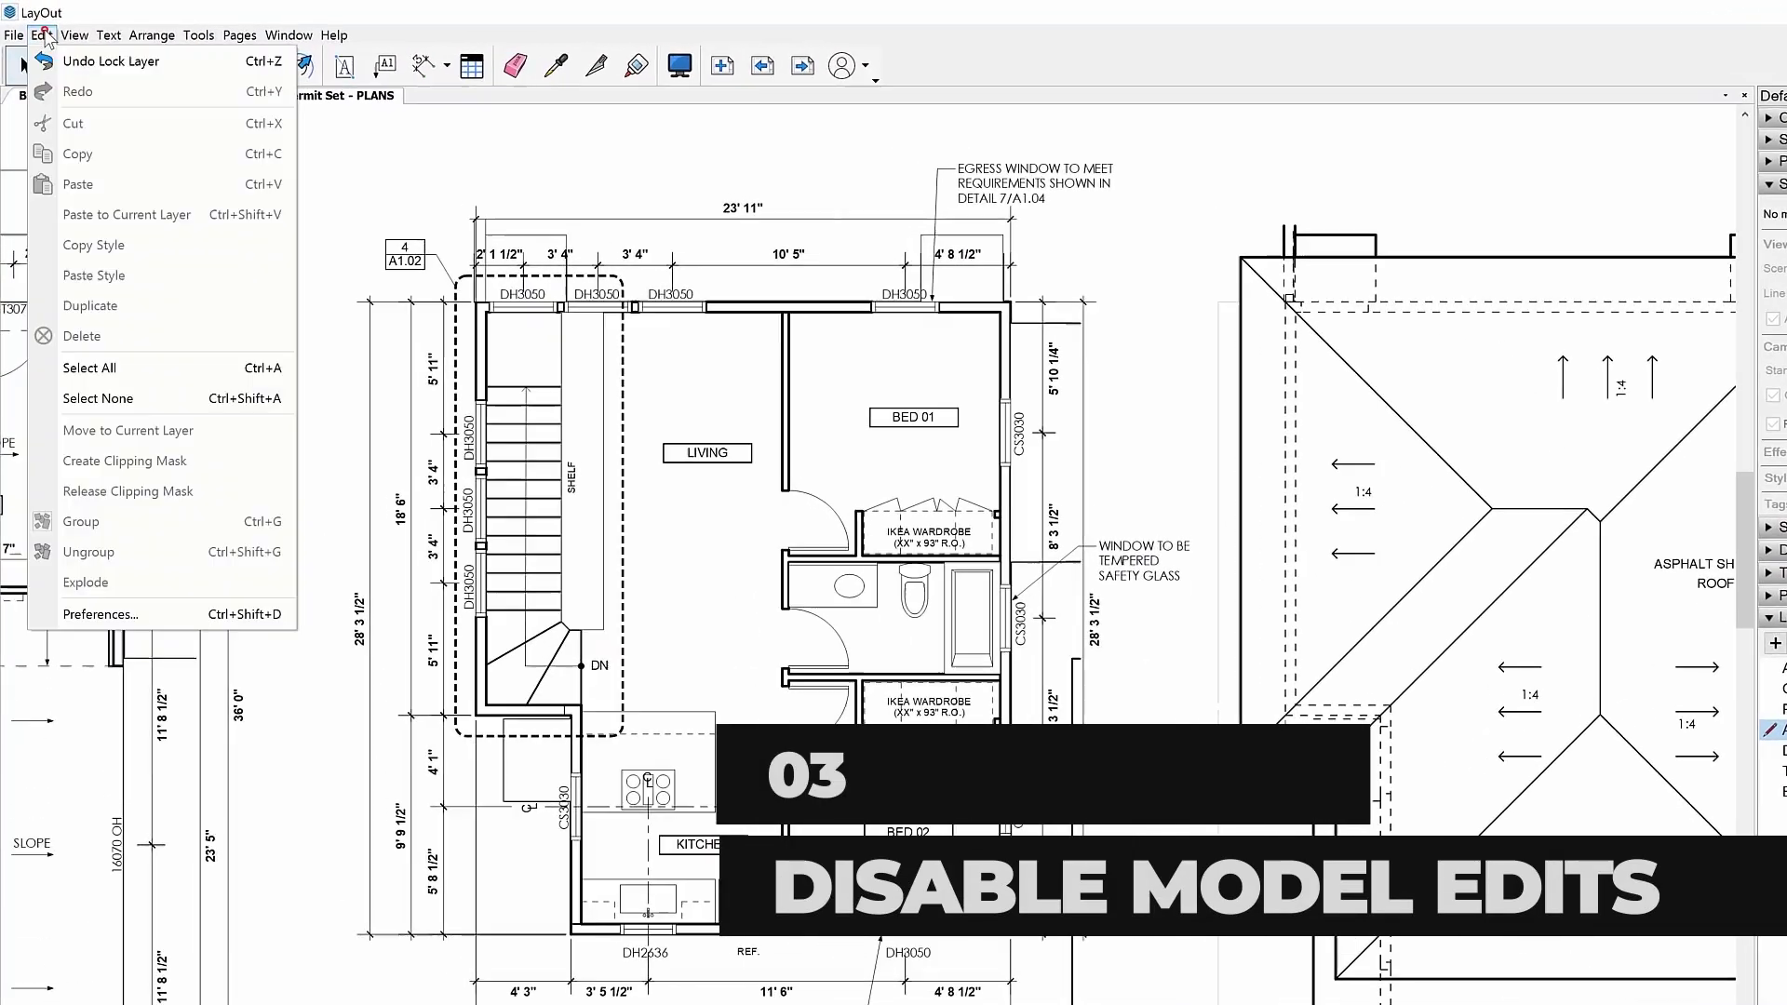
{"action": "left_click", "coordinate": [199, 727]}
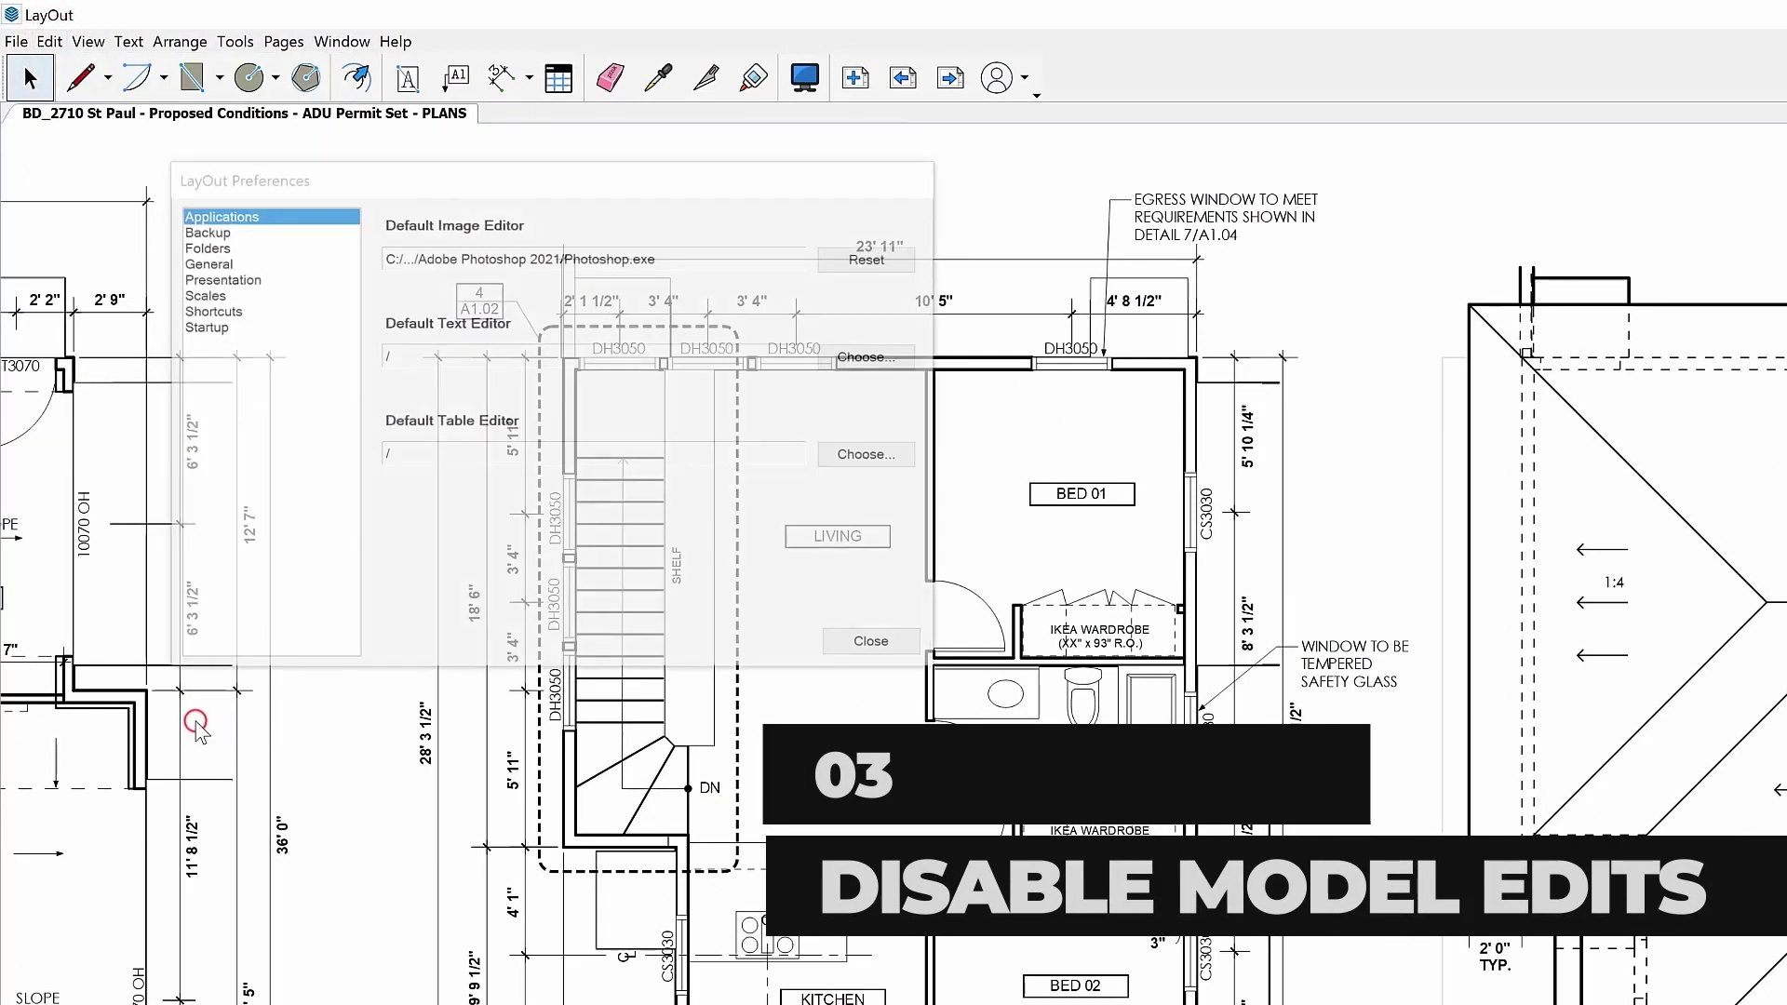
{"action": "left_click", "coordinate": [208, 261]}
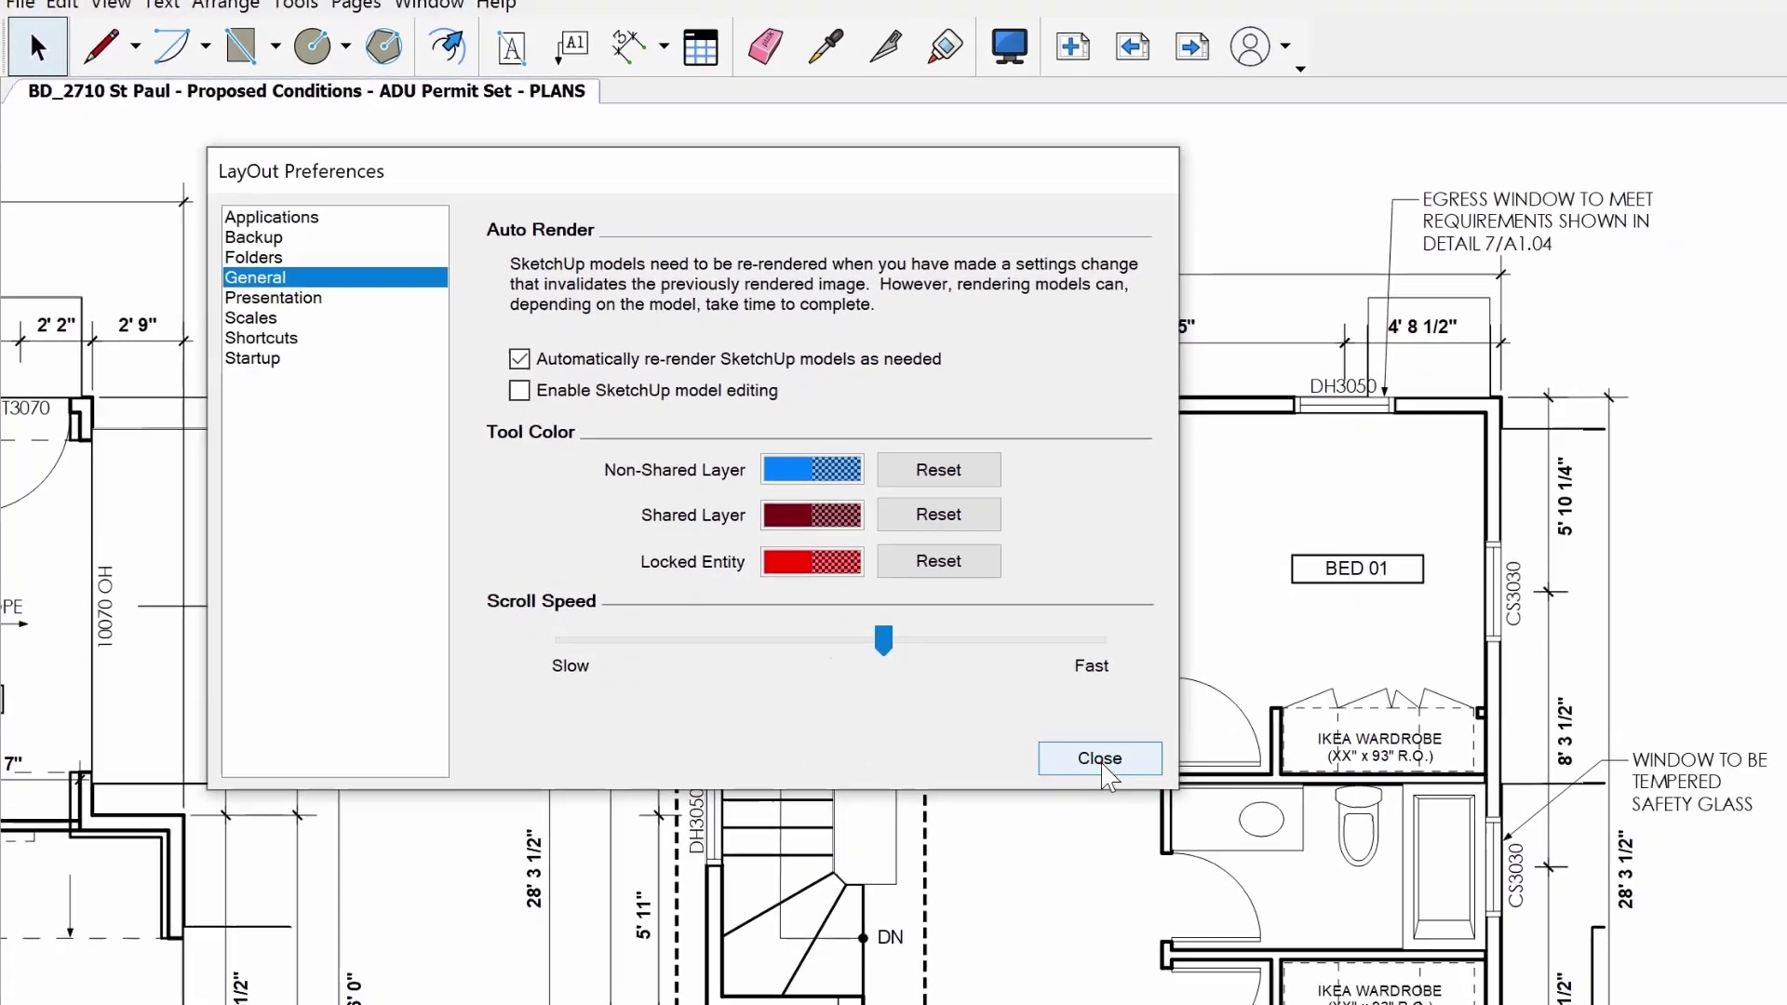
{"action": "left_click", "coordinate": [1273, 870]}
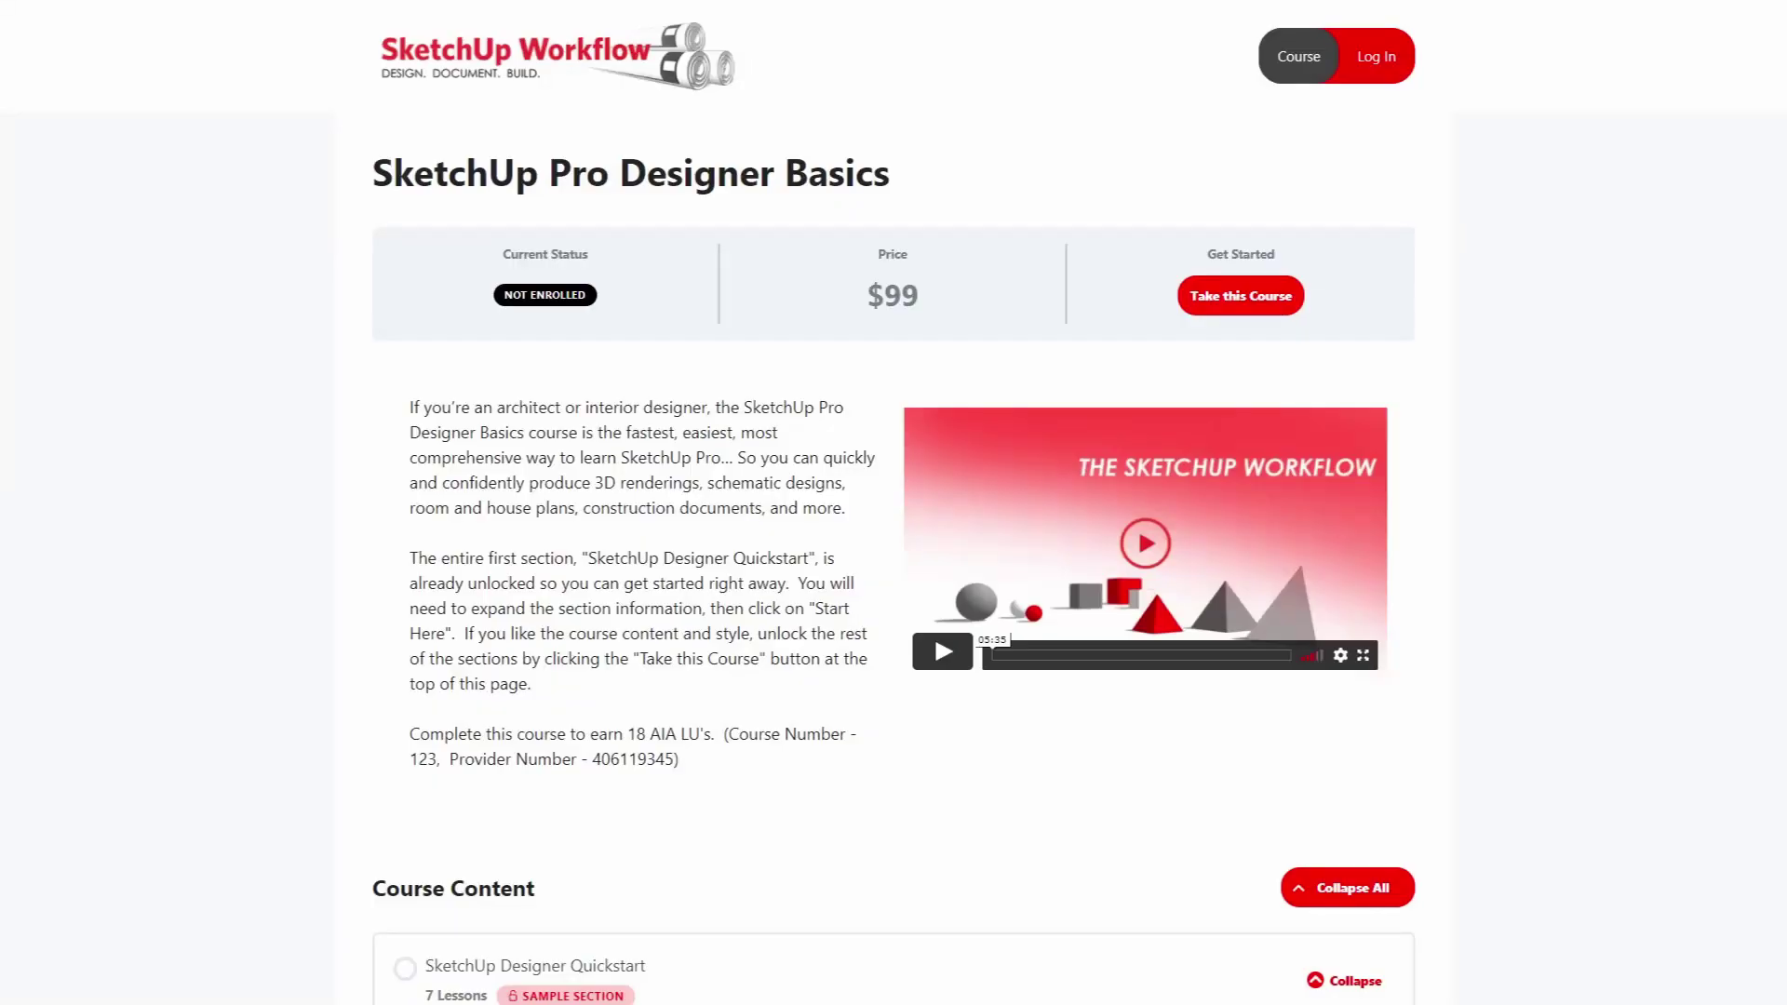
{"action": "scroll", "coordinate": [893, 558], "scroll_direction": "down", "scroll_amount": 6}
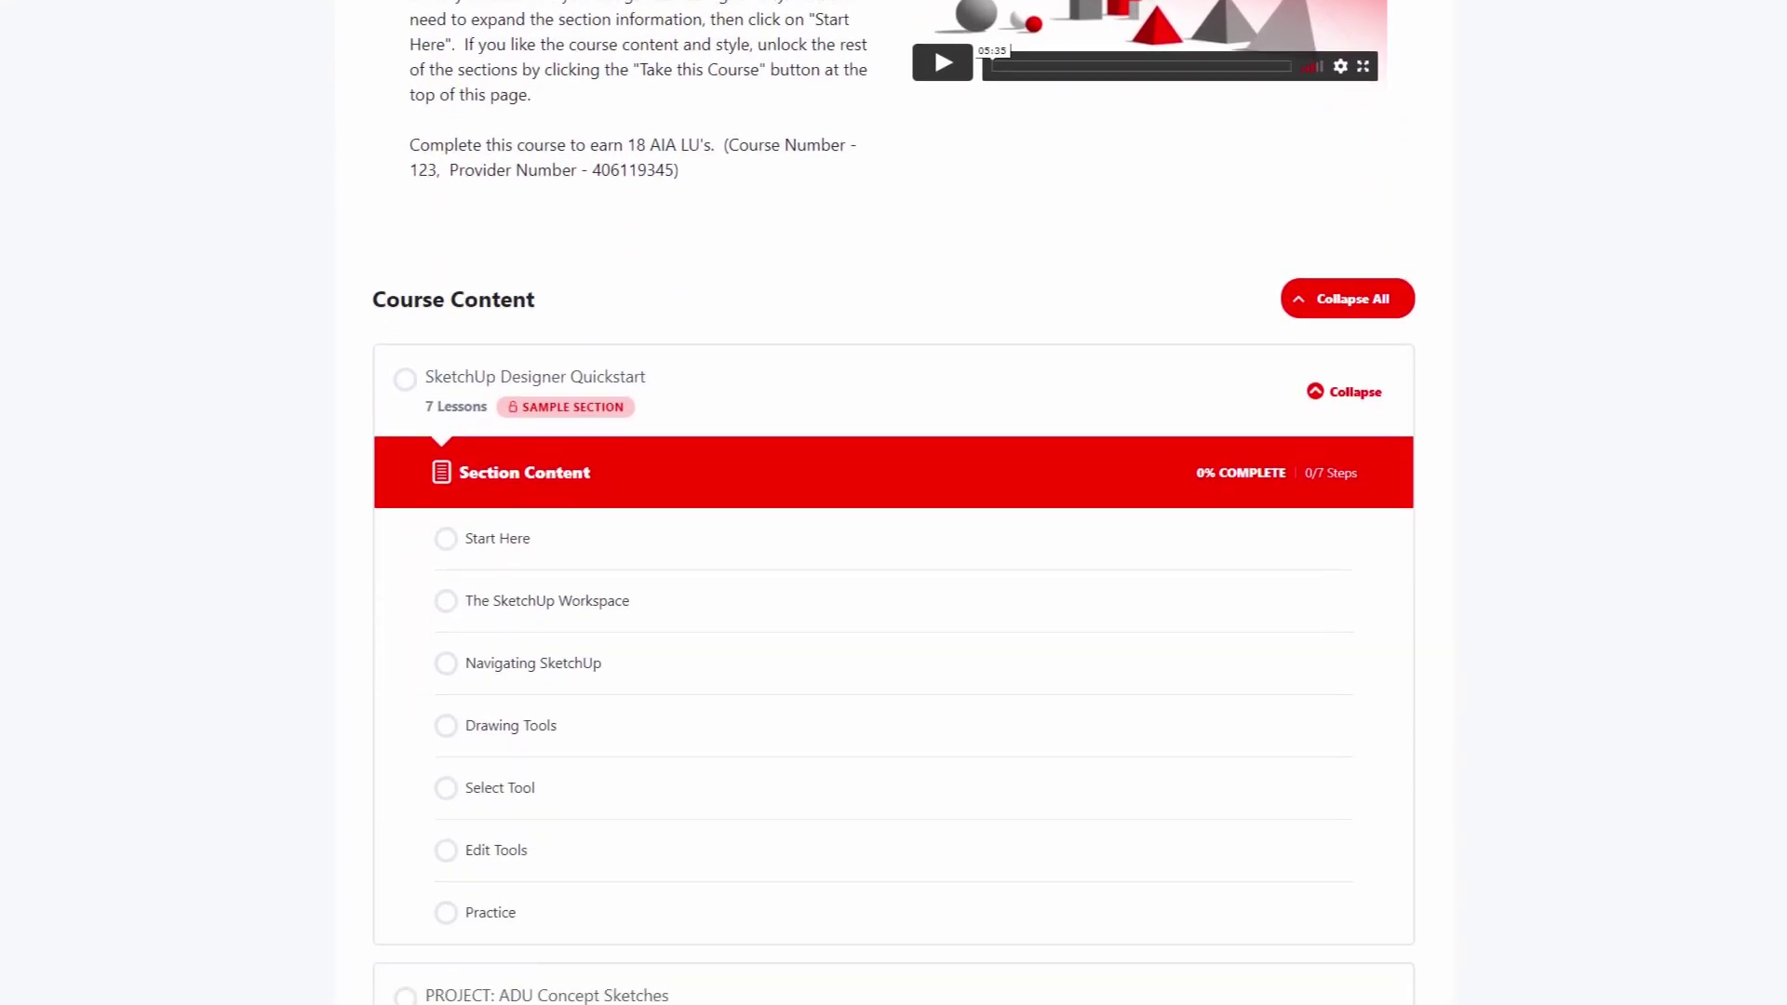
{"action": "scroll", "coordinate": [893, 502], "scroll_direction": "down", "scroll_amount": 6}
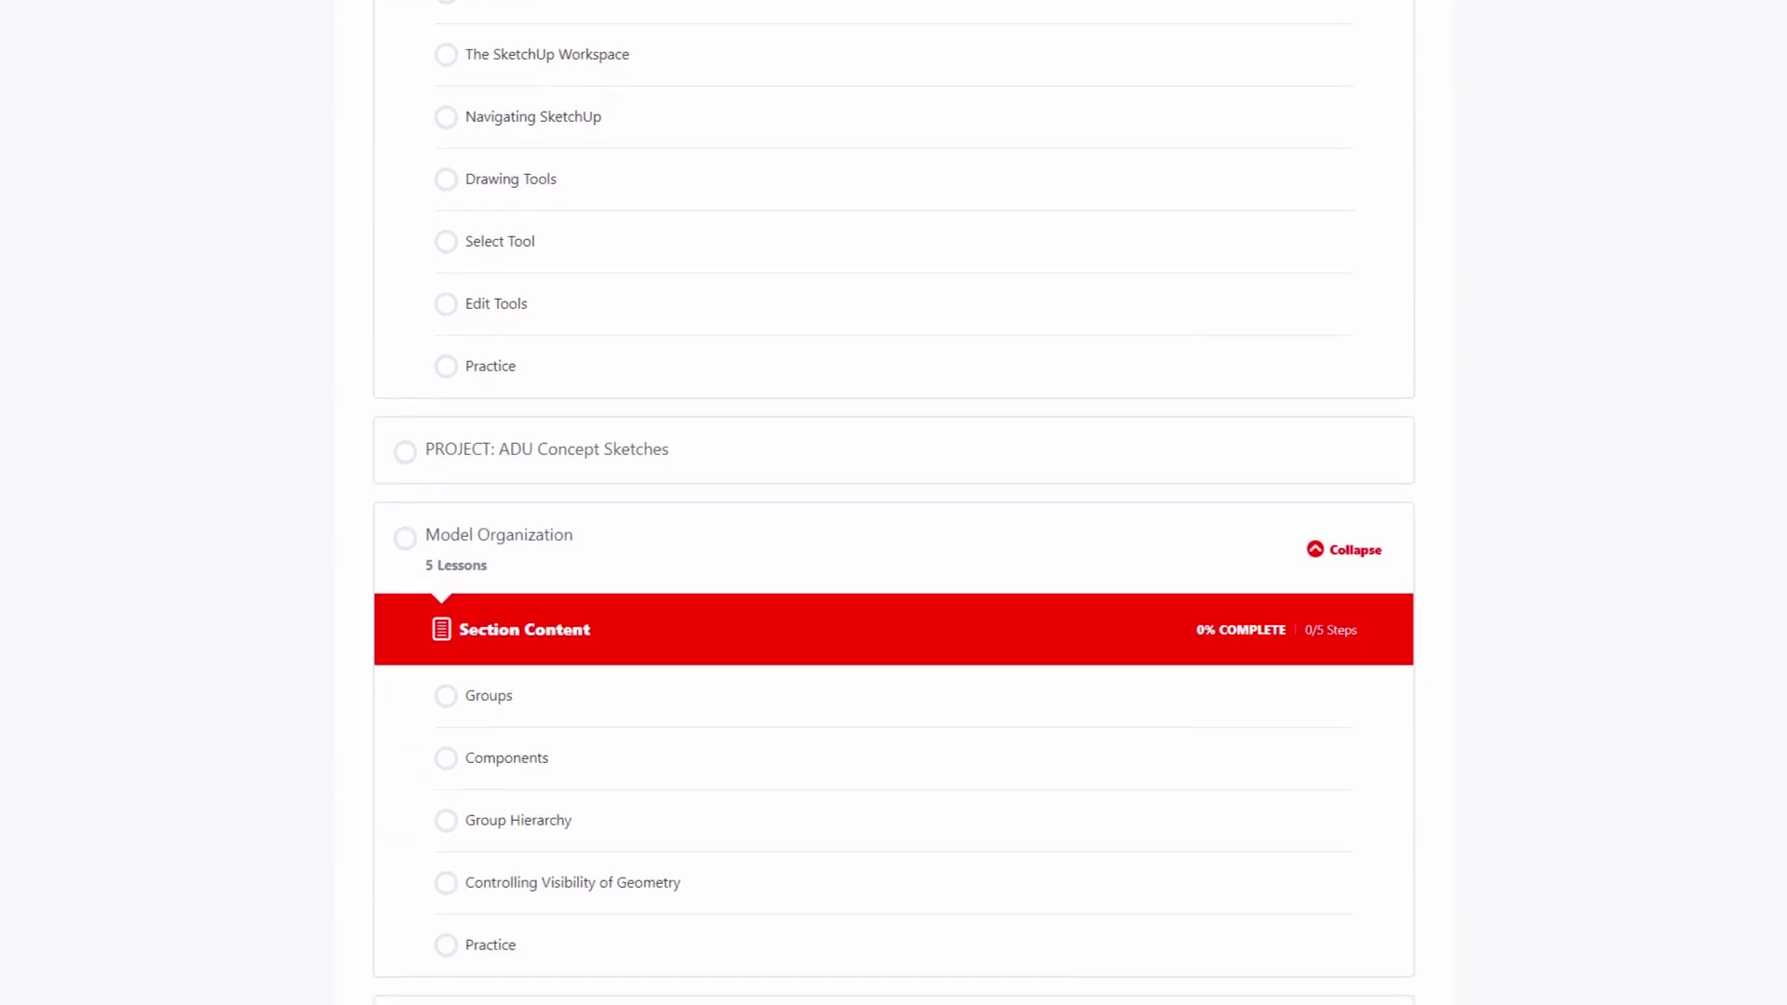